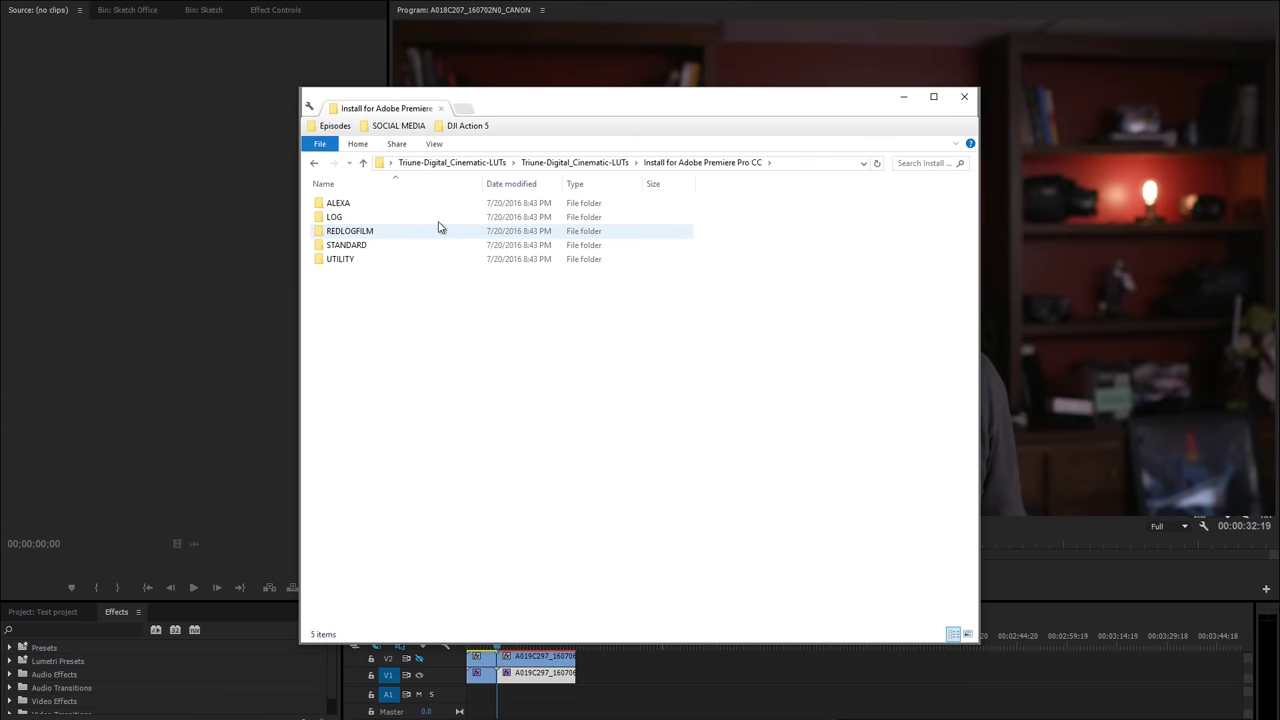
Step: Browse the Rec709 LUT files inside the STANDARD looks folder
double_click(431, 244)
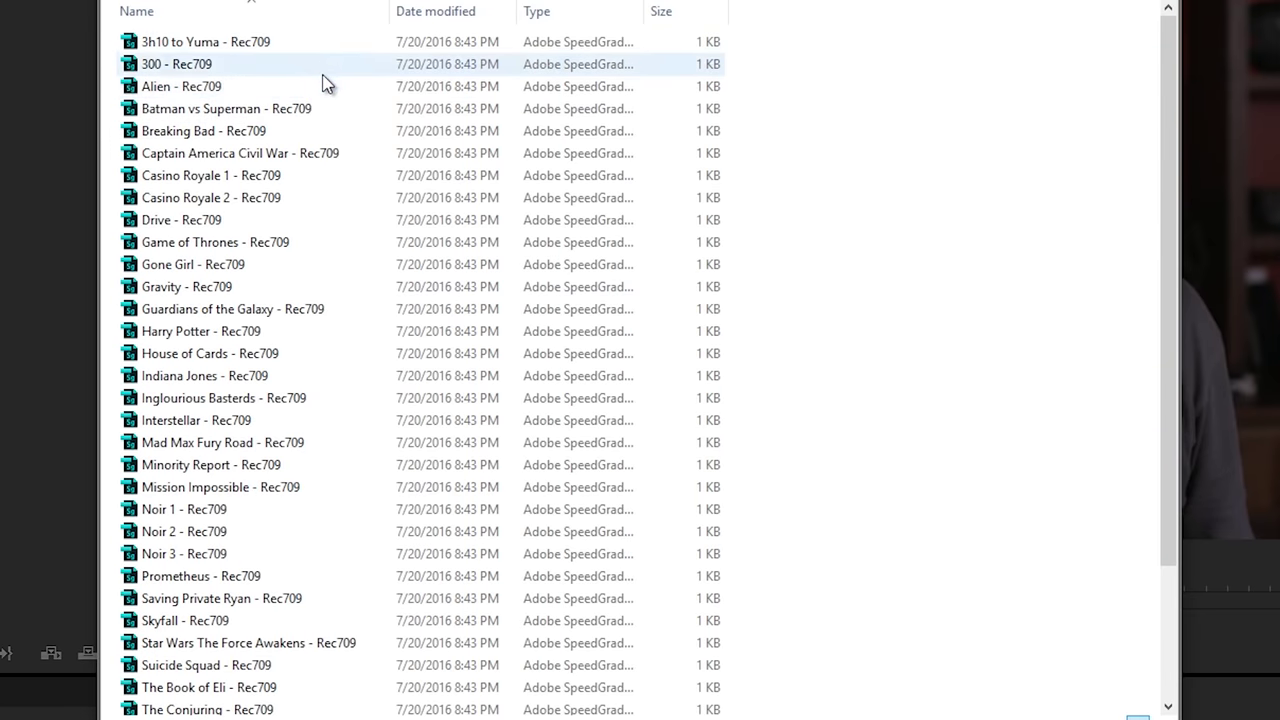
scroll(330, 147, down, 1)
scroll(330, 147, down, 2)
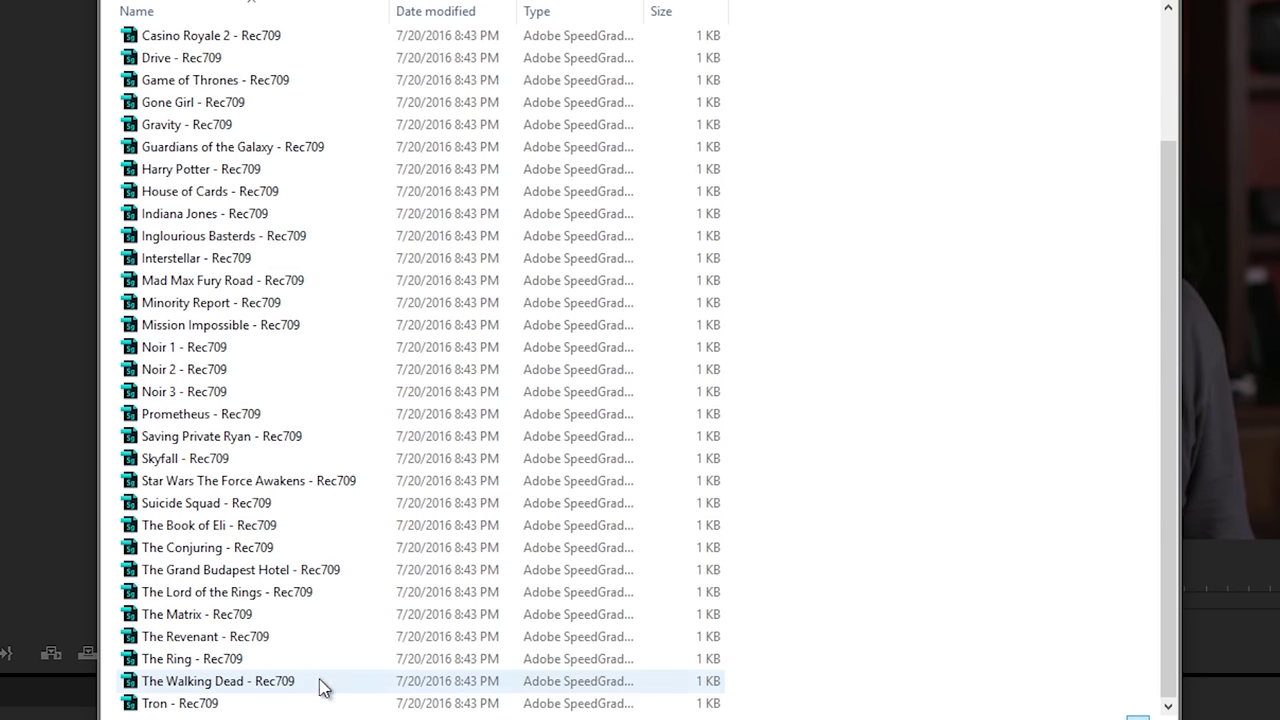
scroll(237, 374, up, 3)
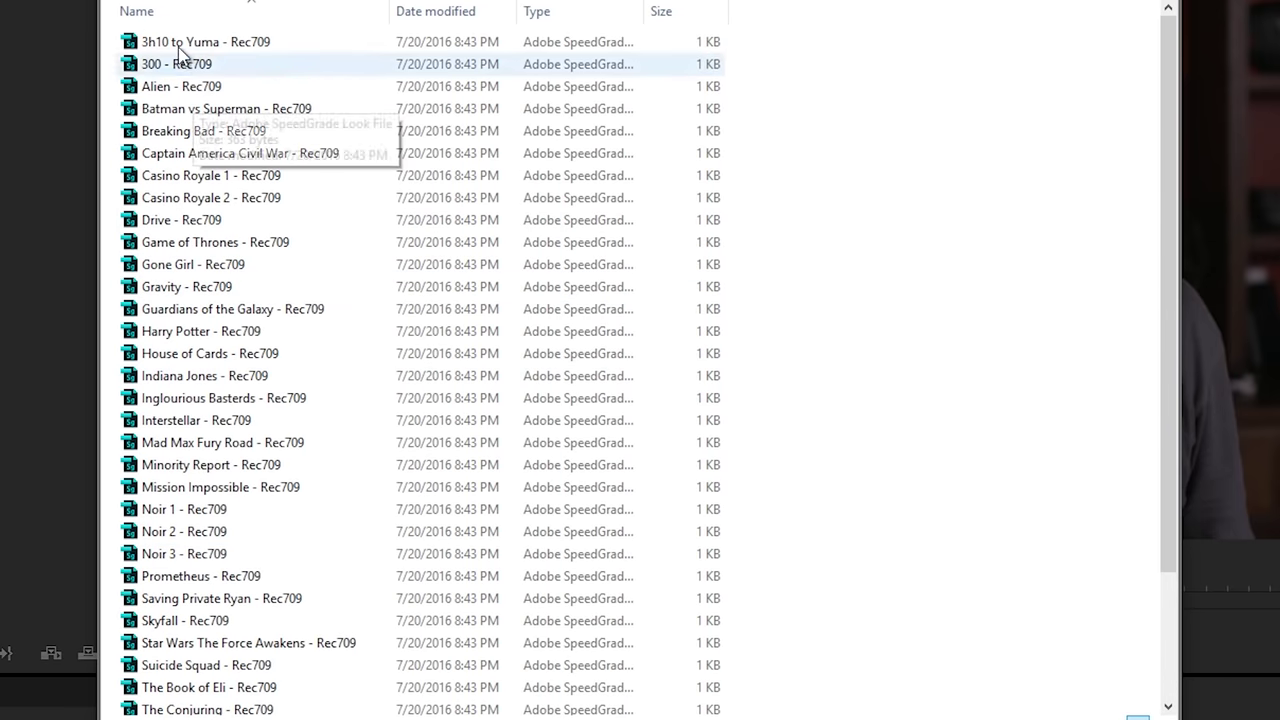
Step: Return to the LUT category folders and look through the 55 files in UTILITY
click(123, 1)
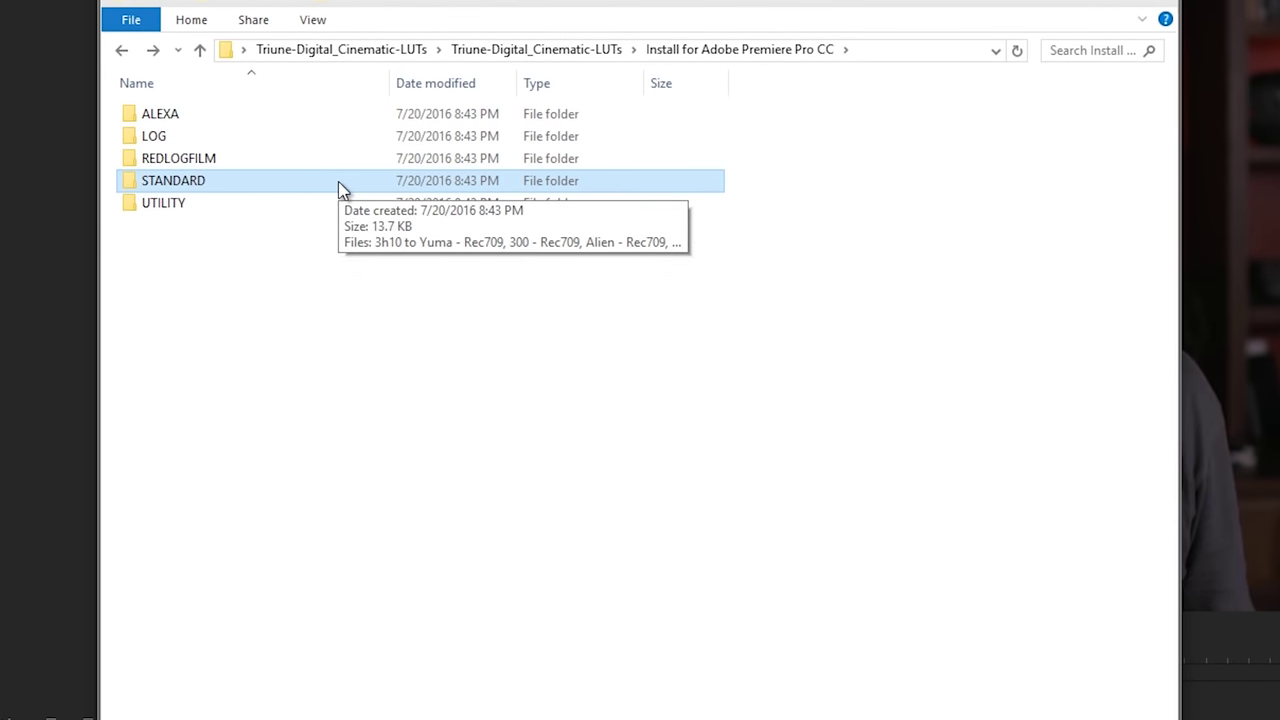
key(Up)
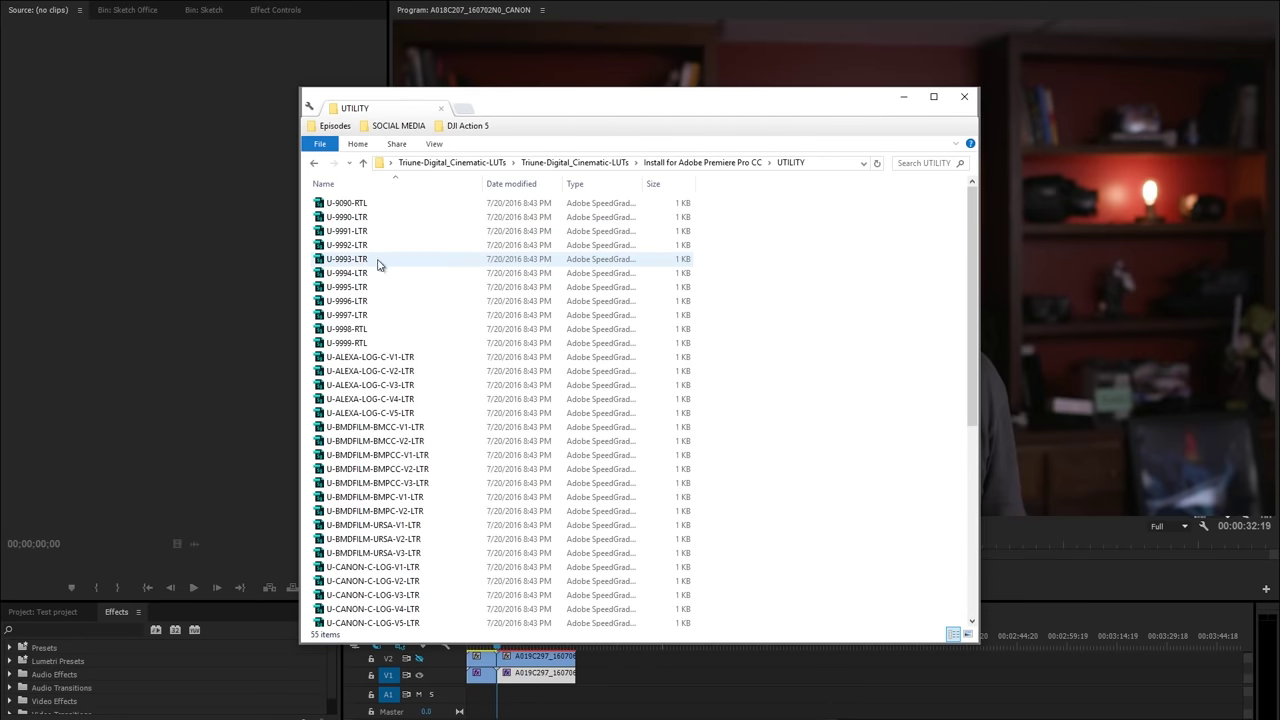
scroll(500, 308, down, 1)
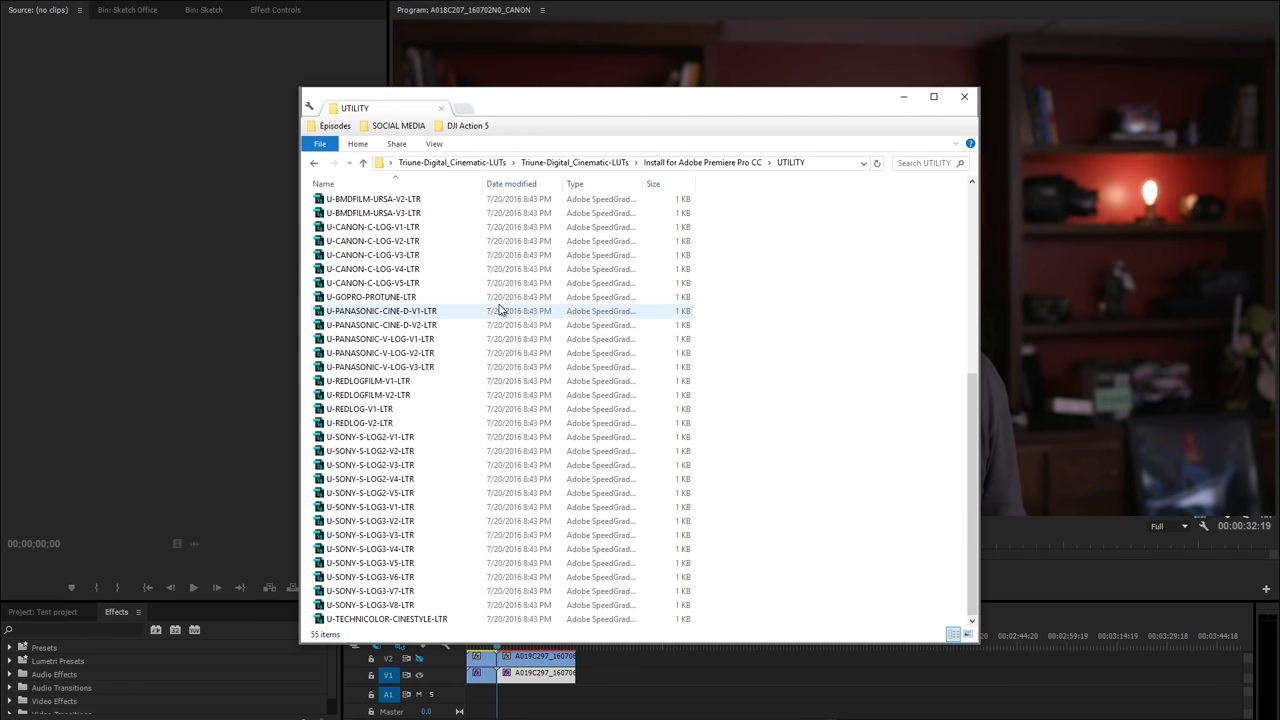
scroll(500, 310, up, 6)
scroll(500, 309, up, 1)
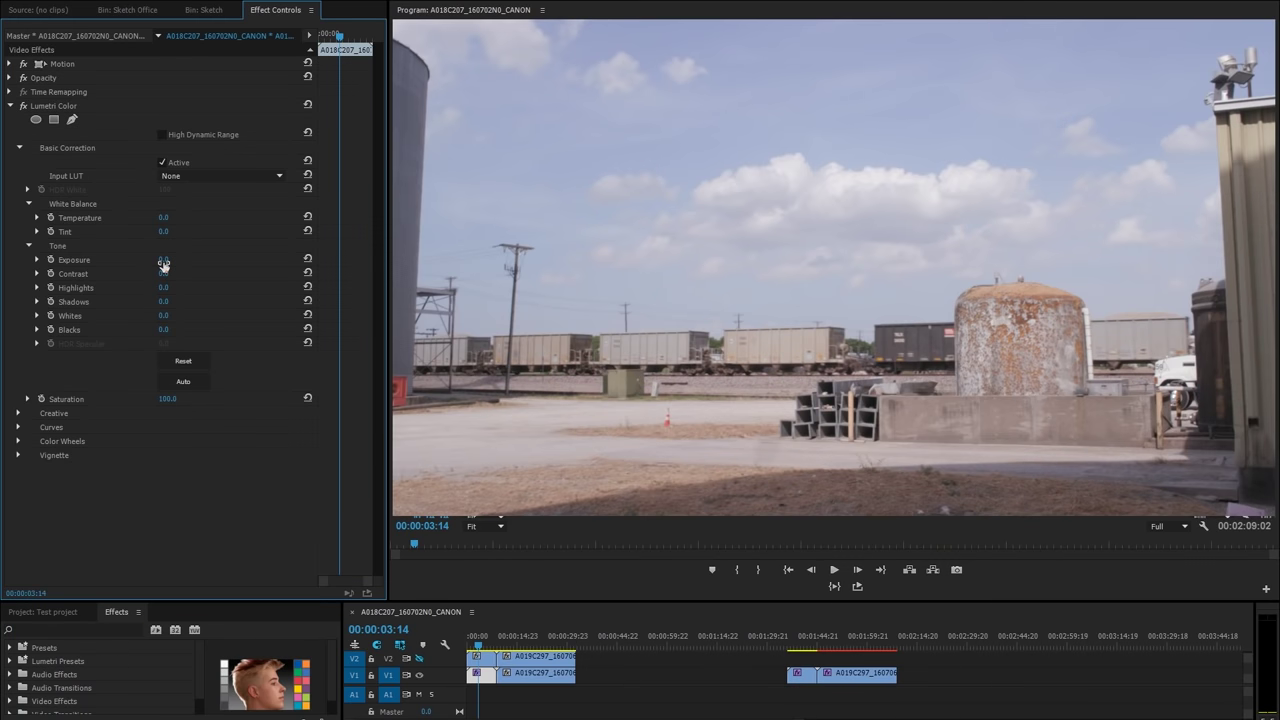
Step: Lower exposure slightly, stretch the rectangle mask over the sky, and track it forward
drag(163, 264, 133, 290)
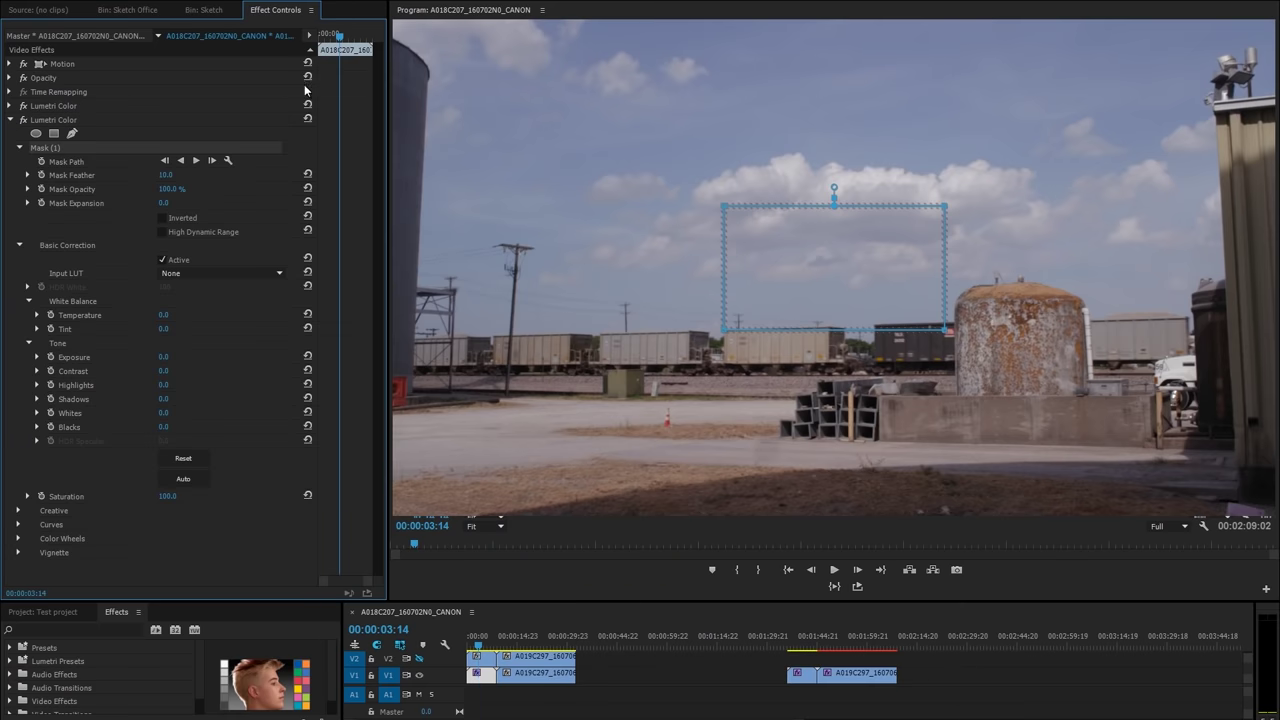
drag(722, 205, 340, 2)
drag(722, 330, 522, 341)
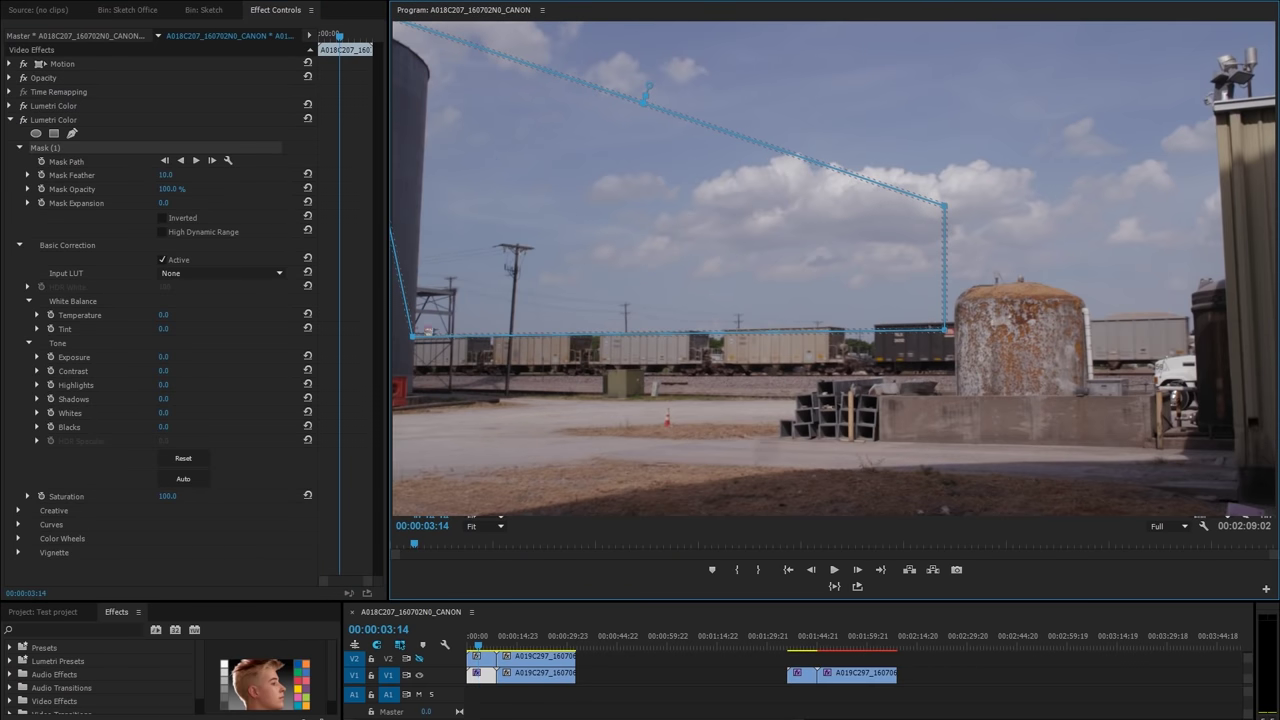
drag(944, 330, 1243, 311)
drag(944, 205, 1032, 130)
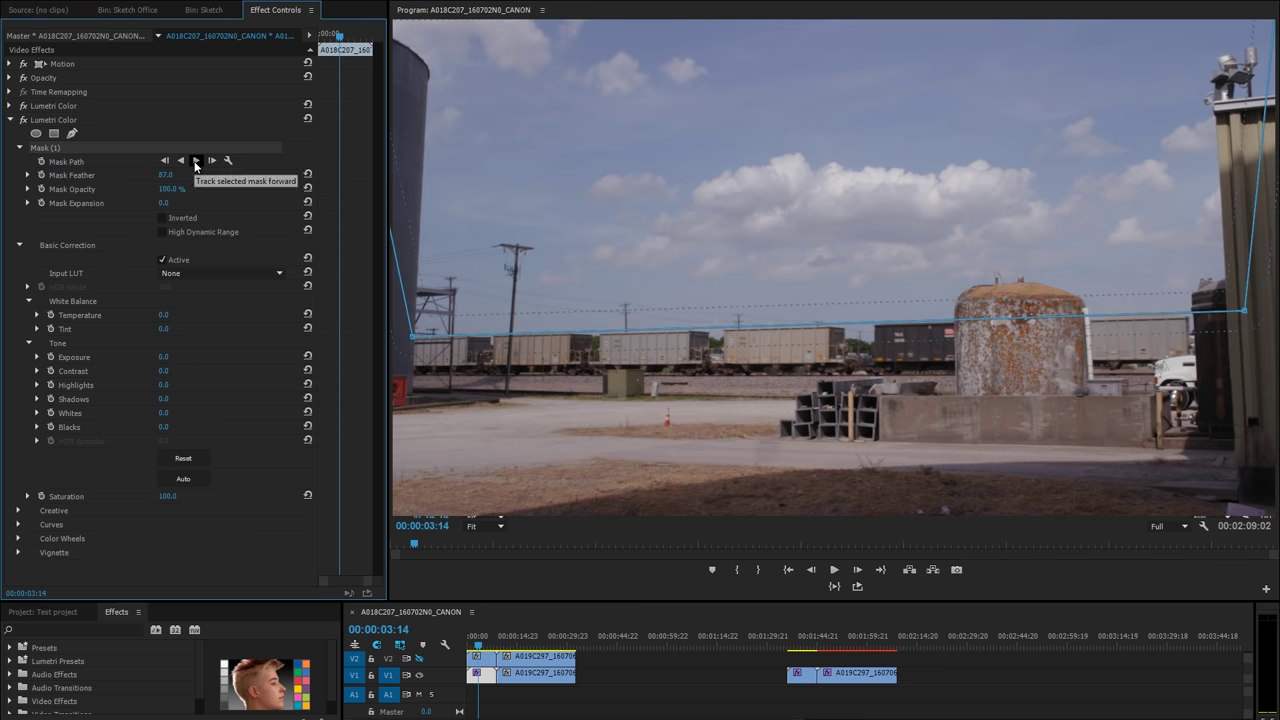
click(196, 166)
Step: In the masked sky, lower highlights and whites and boost contrast
drag(160, 385, 128, 388)
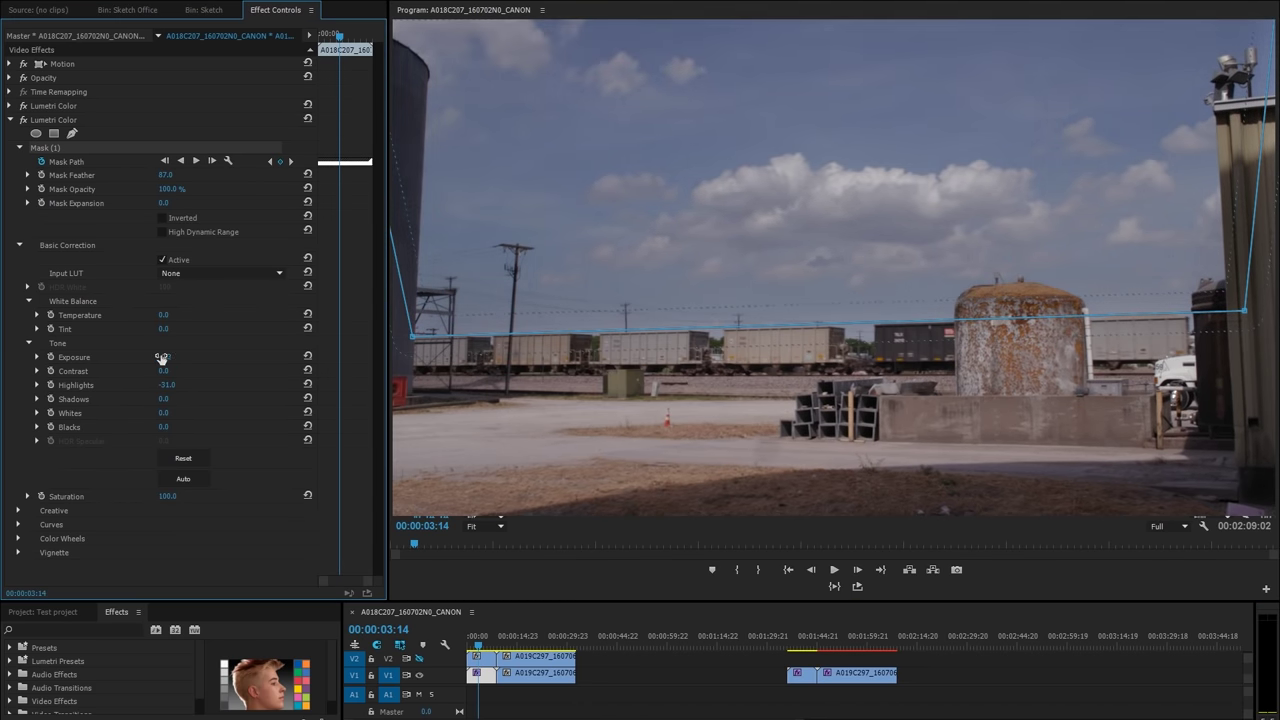
drag(174, 370, 218, 370)
drag(140, 416, 131, 409)
Step: Hide the mask outline, toggle the sky correction off and on, and play back
click(44, 138)
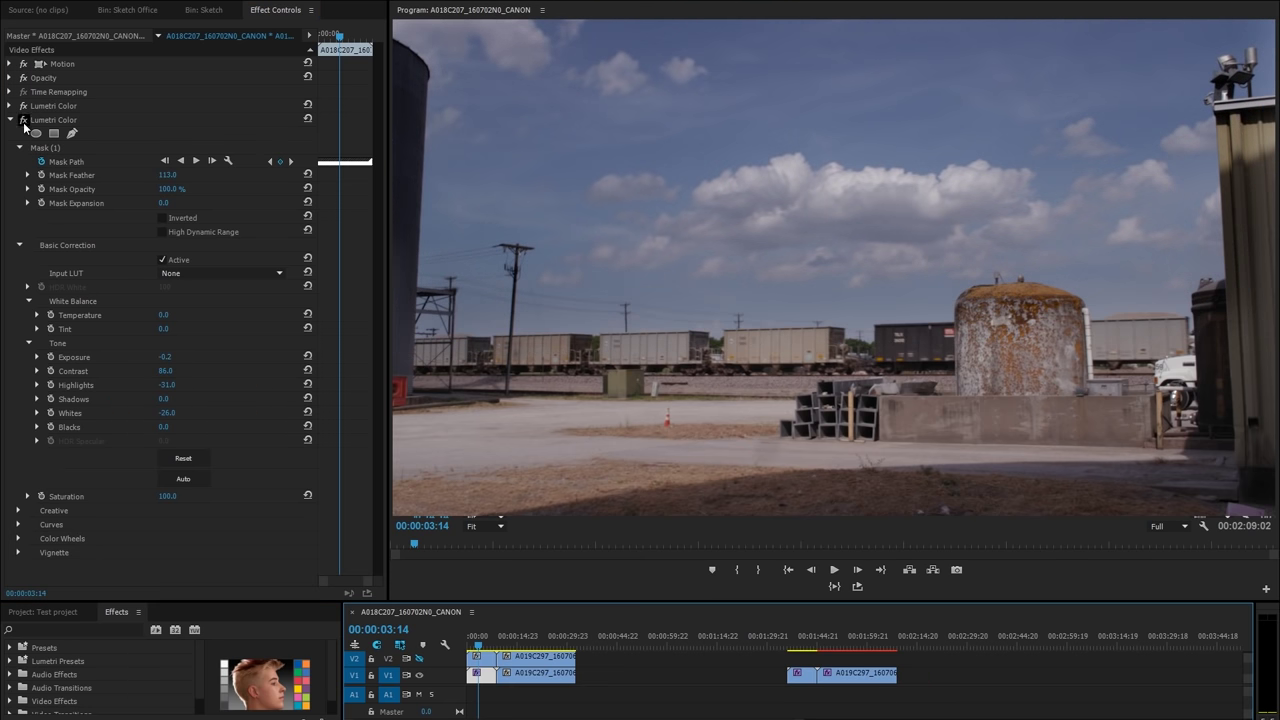
click(24, 122)
click(24, 122)
click(24, 122)
click(24, 122)
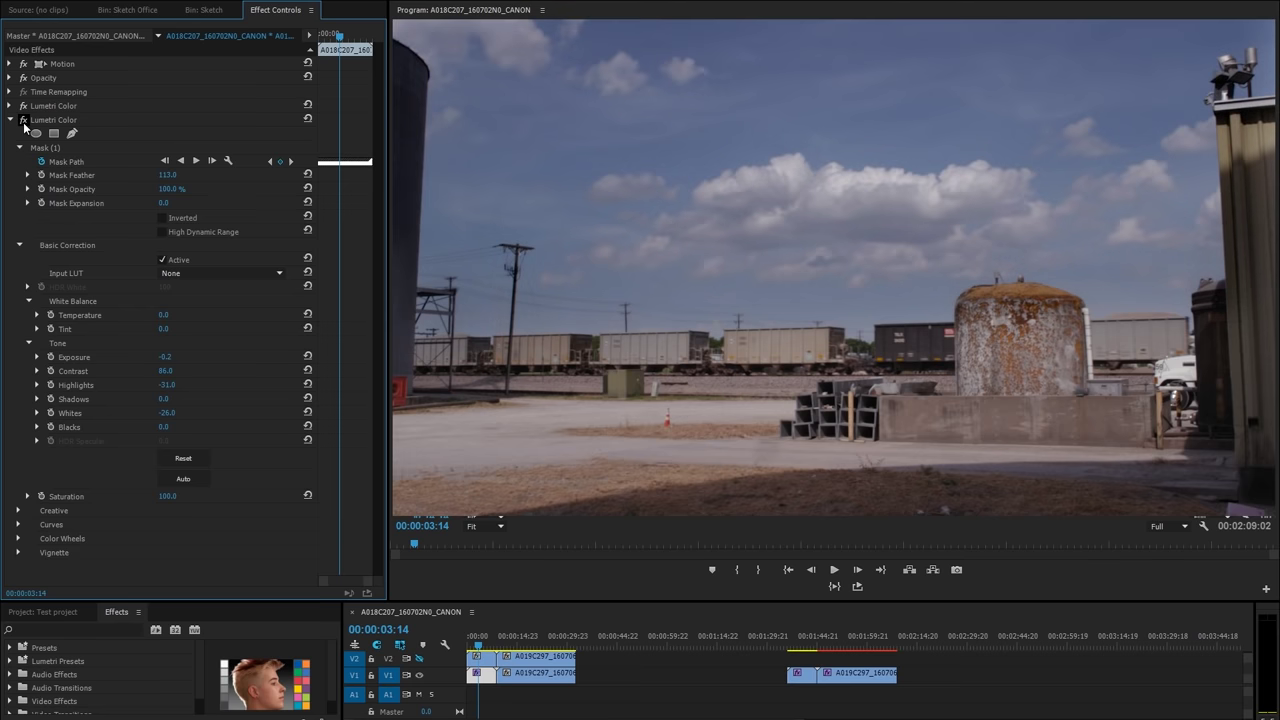
key(space)
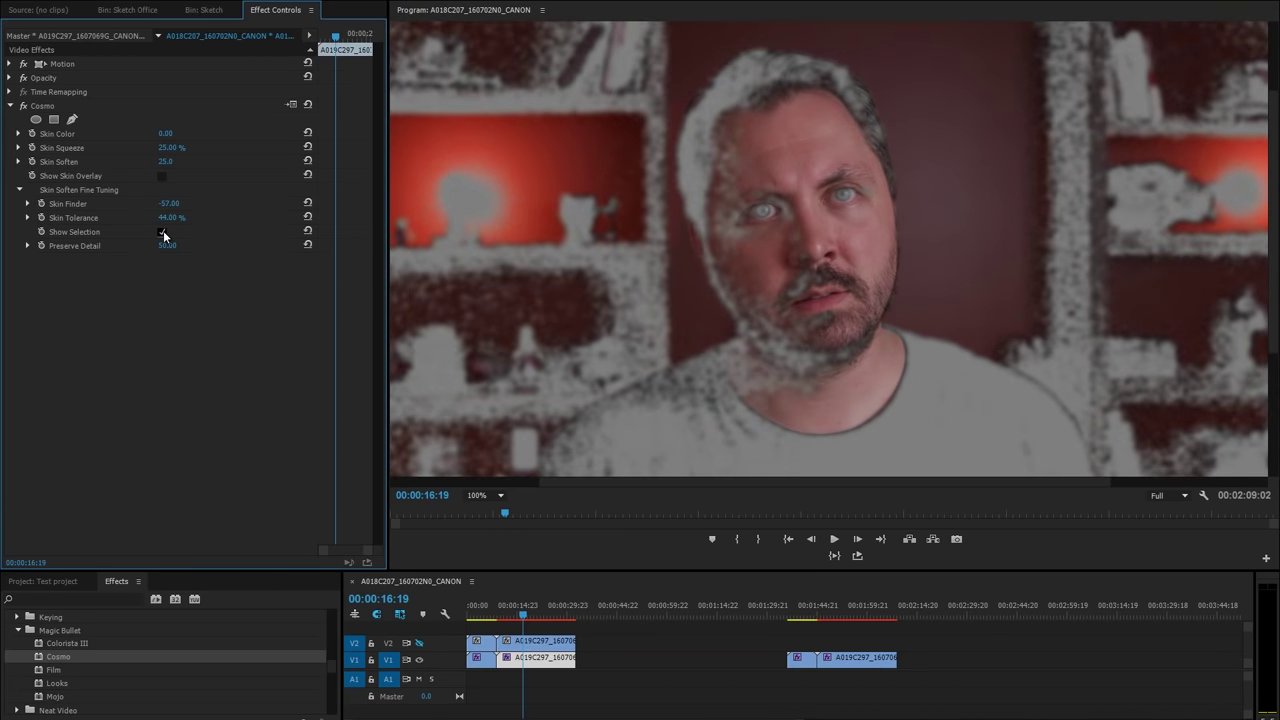
Step: Turn off Cosmo's Show Selection skin preview to view the softened clip normally
click(163, 231)
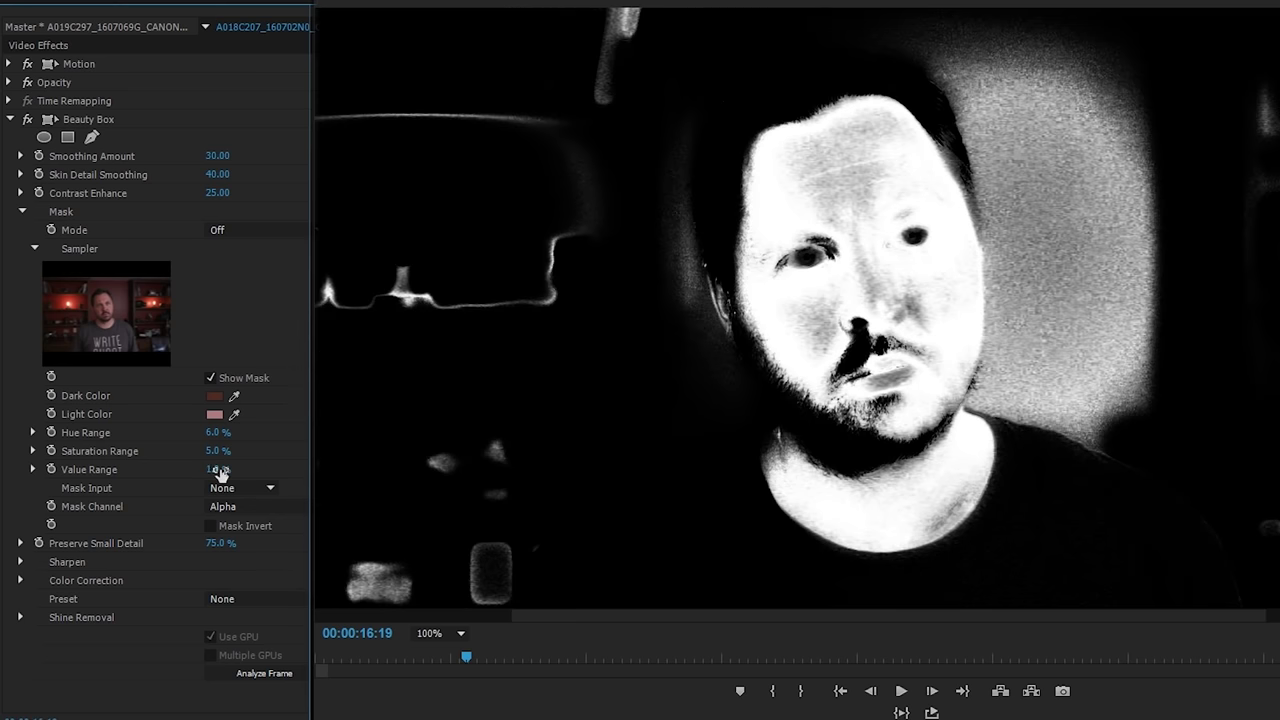
Step: Widen the Beauty Box mask value range, expand Sharpen, and bypass Beauty Box to compare
drag(221, 473, 229, 467)
click(211, 378)
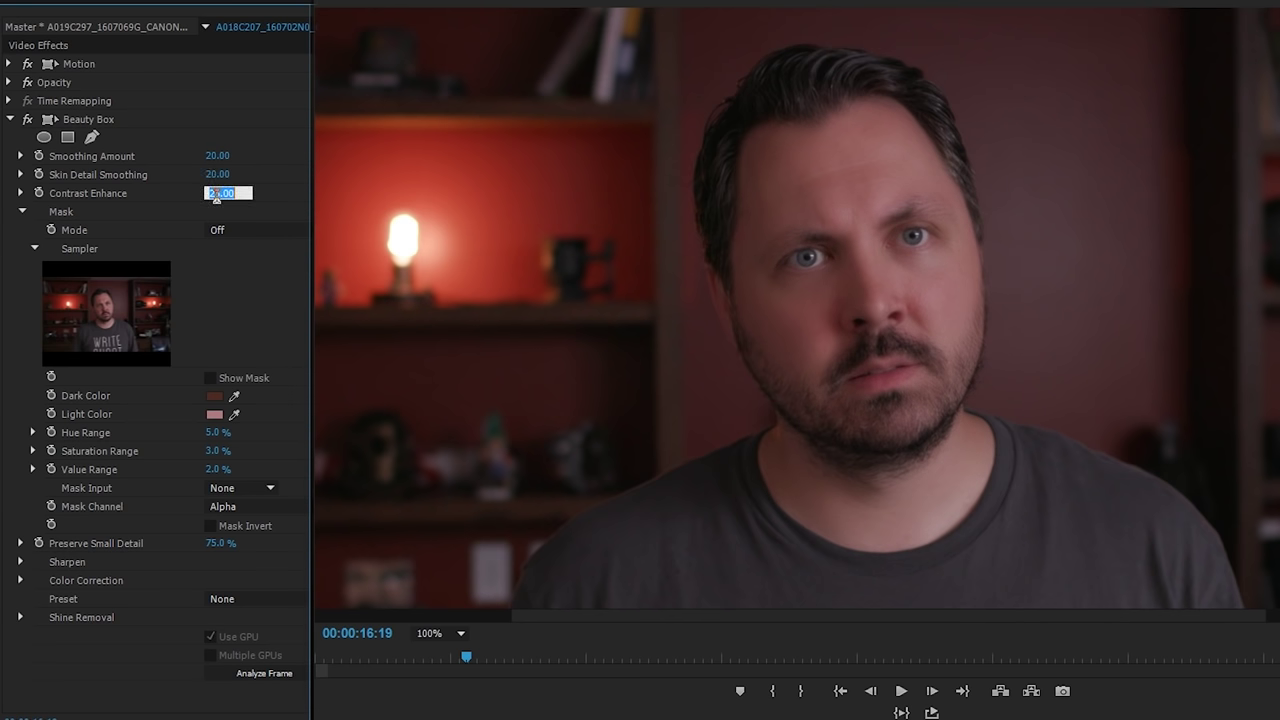
click(20, 212)
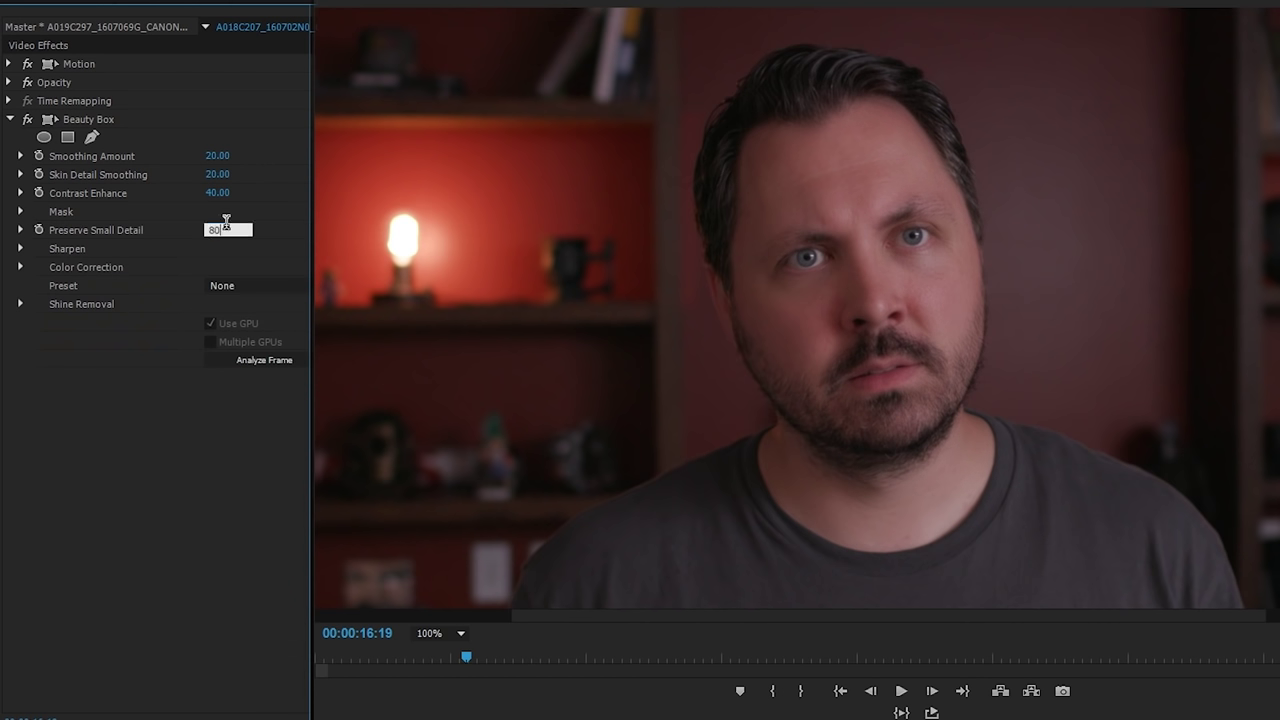
click(21, 249)
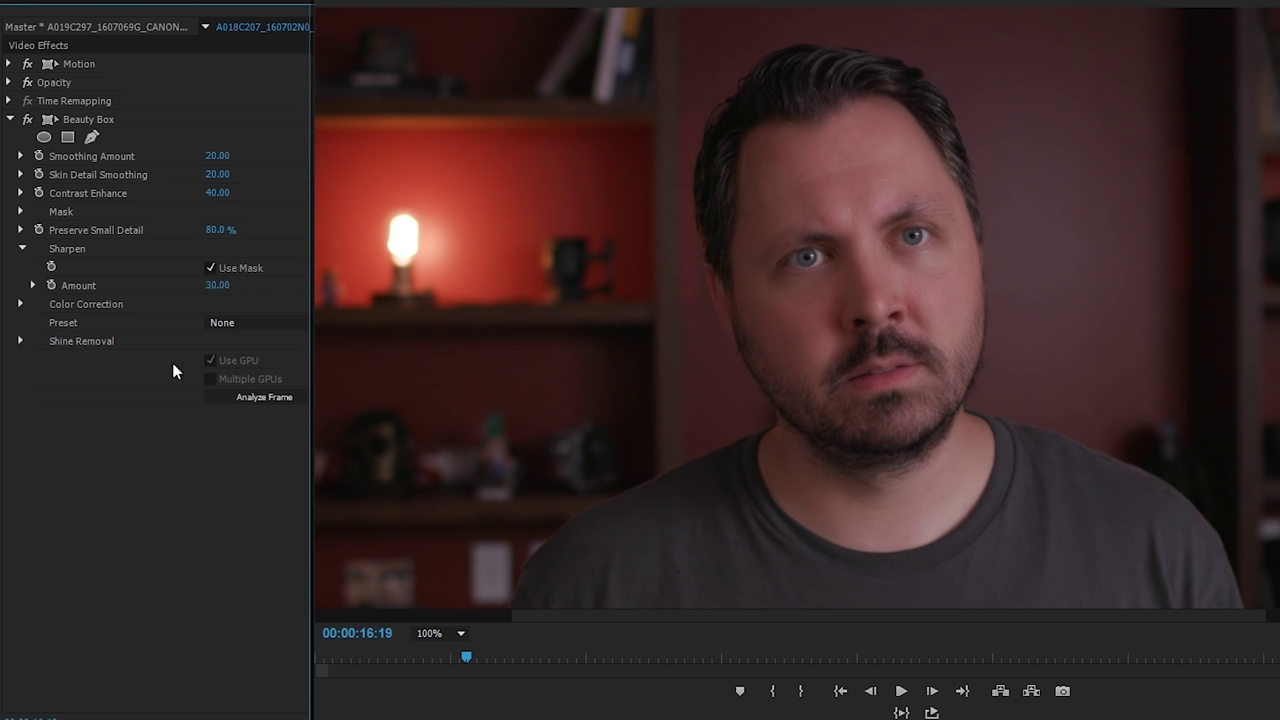
click(28, 121)
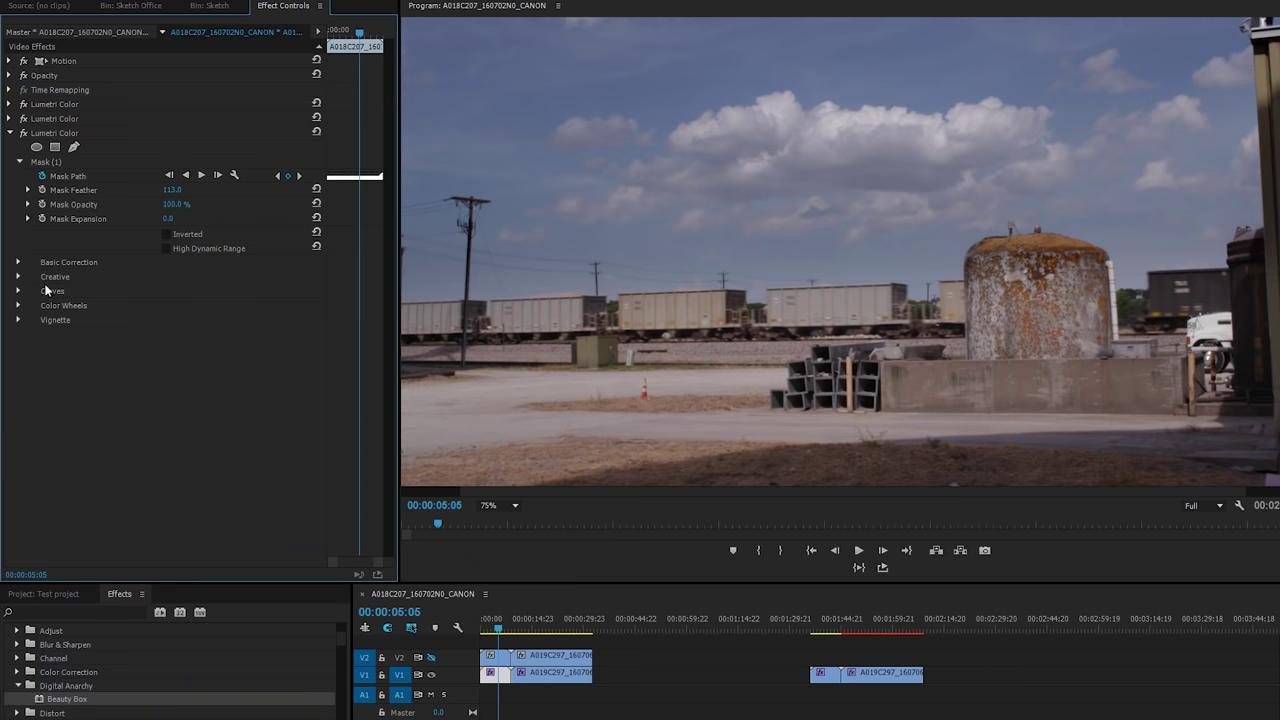
Step: Preview Rec709 creative looks, then lower the Batman vs Superman look intensity to 56
click(18, 277)
click(209, 306)
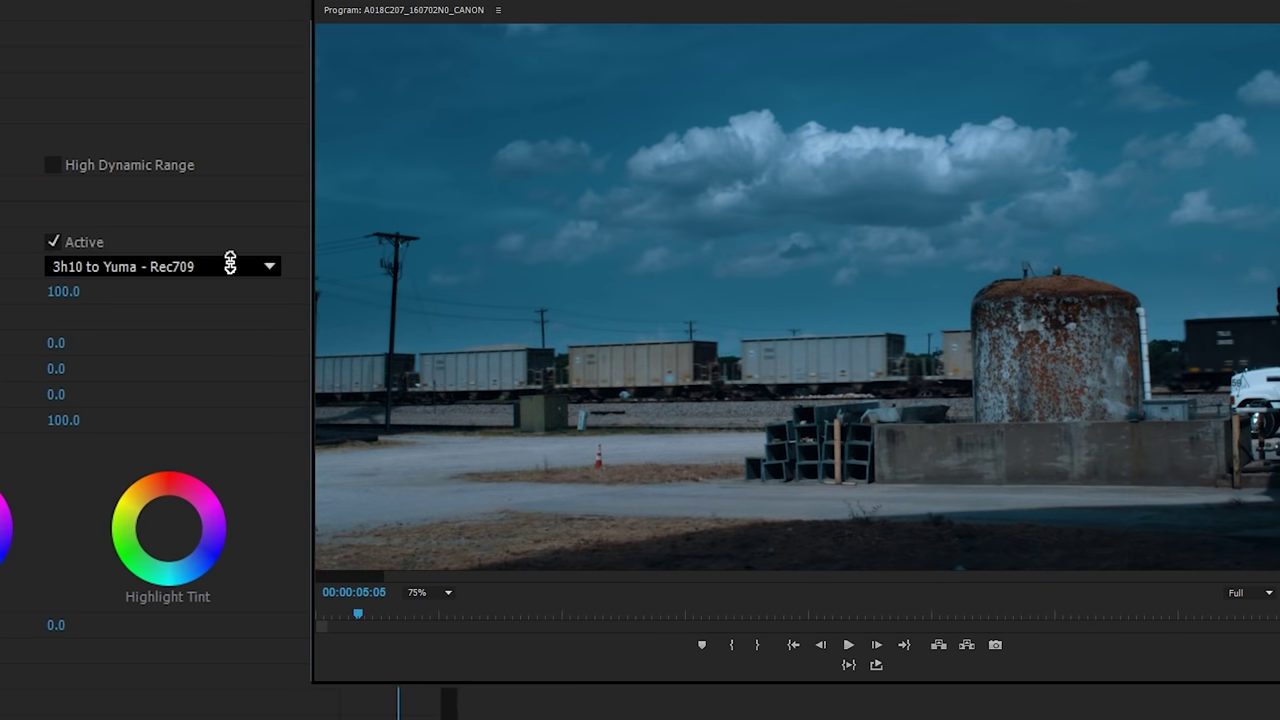
scroll(230, 262, down, 1)
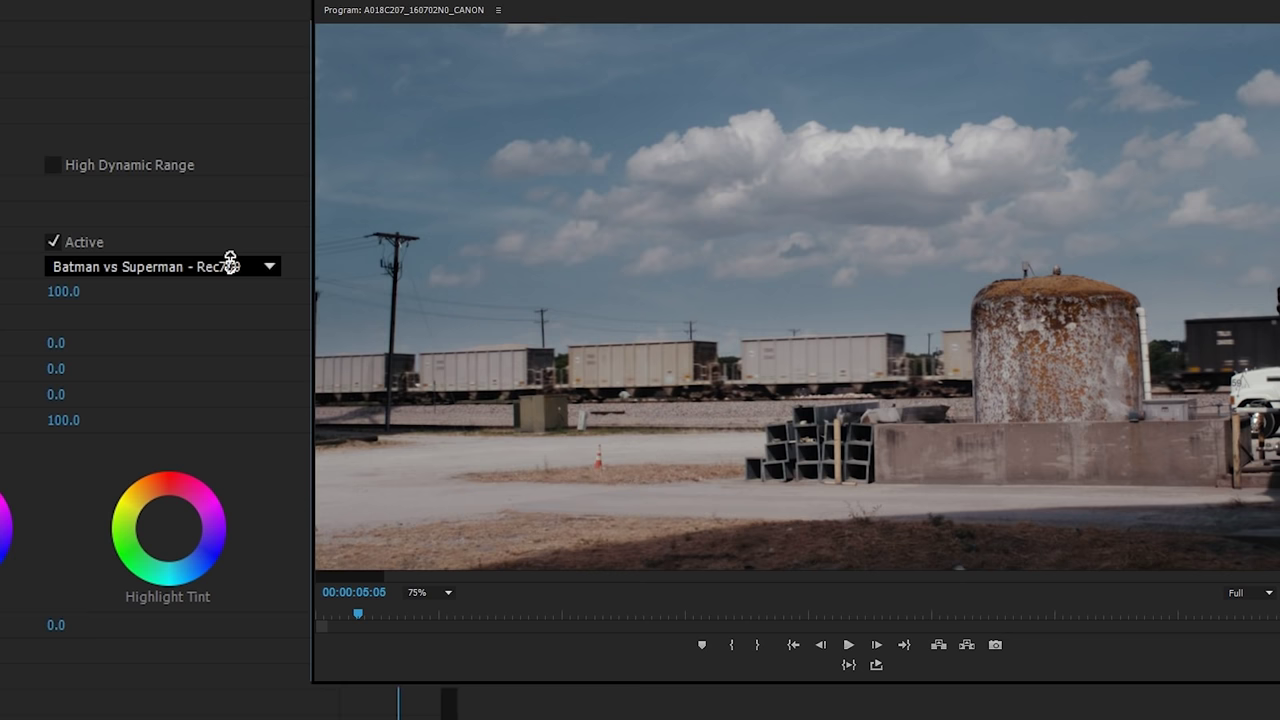
scroll(230, 262, down, 1)
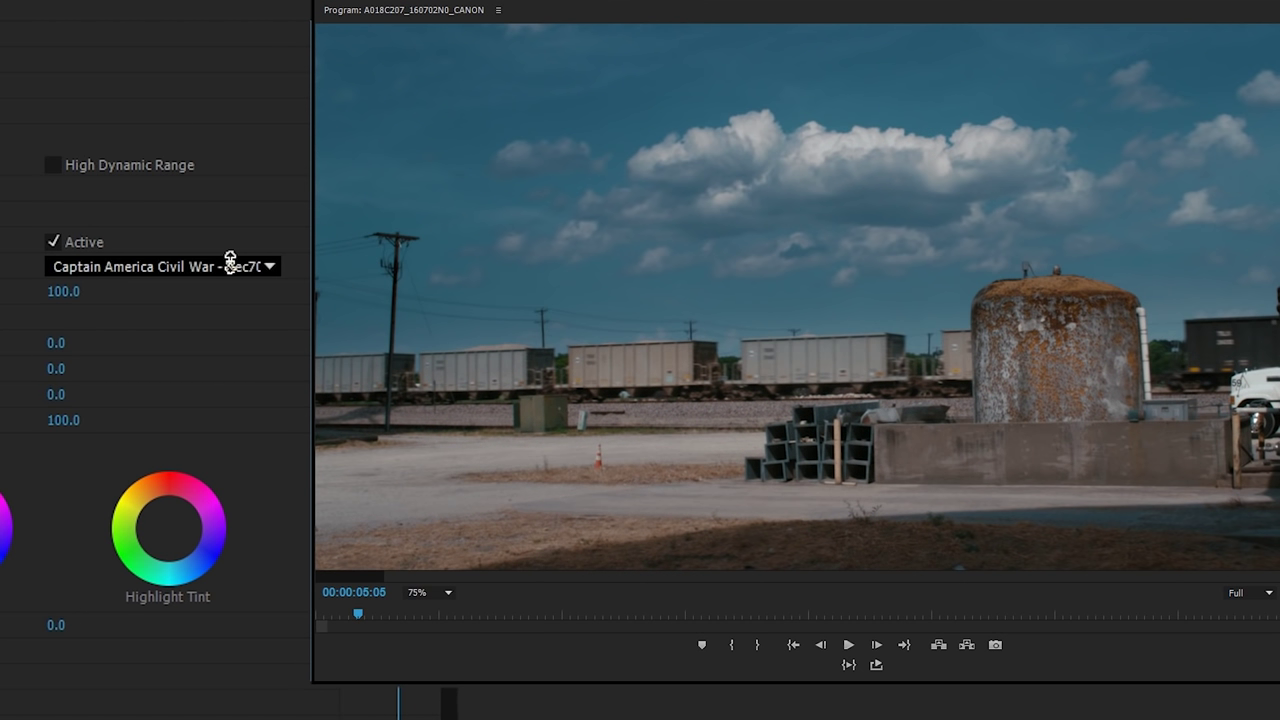
scroll(230, 262, down, 1)
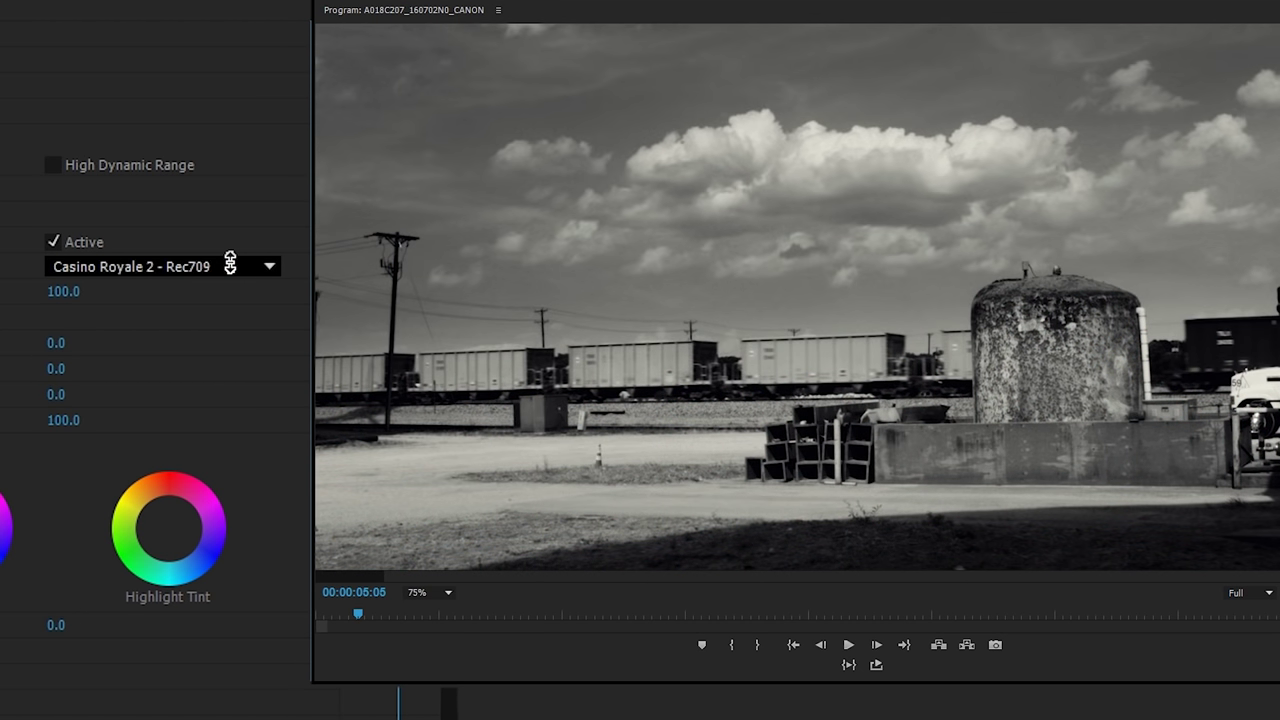
scroll(230, 262, down, 1)
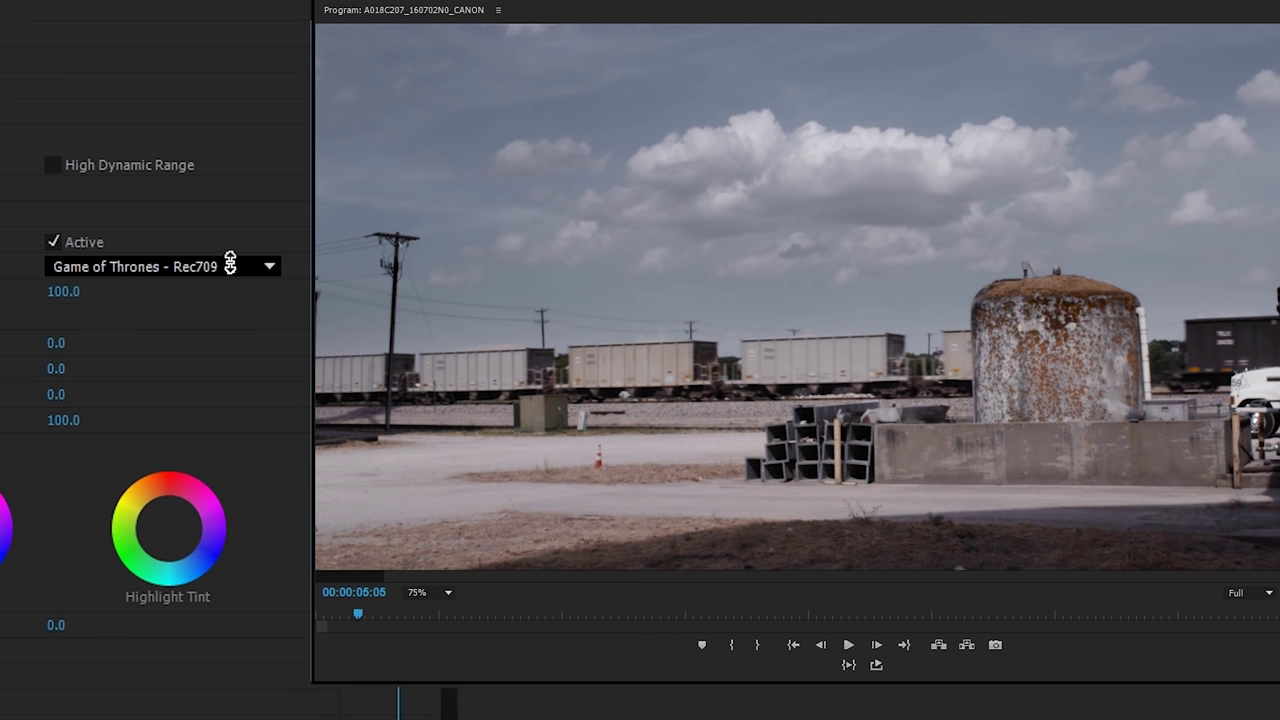
scroll(230, 262, down, 1)
scroll(230, 262, down, 1)
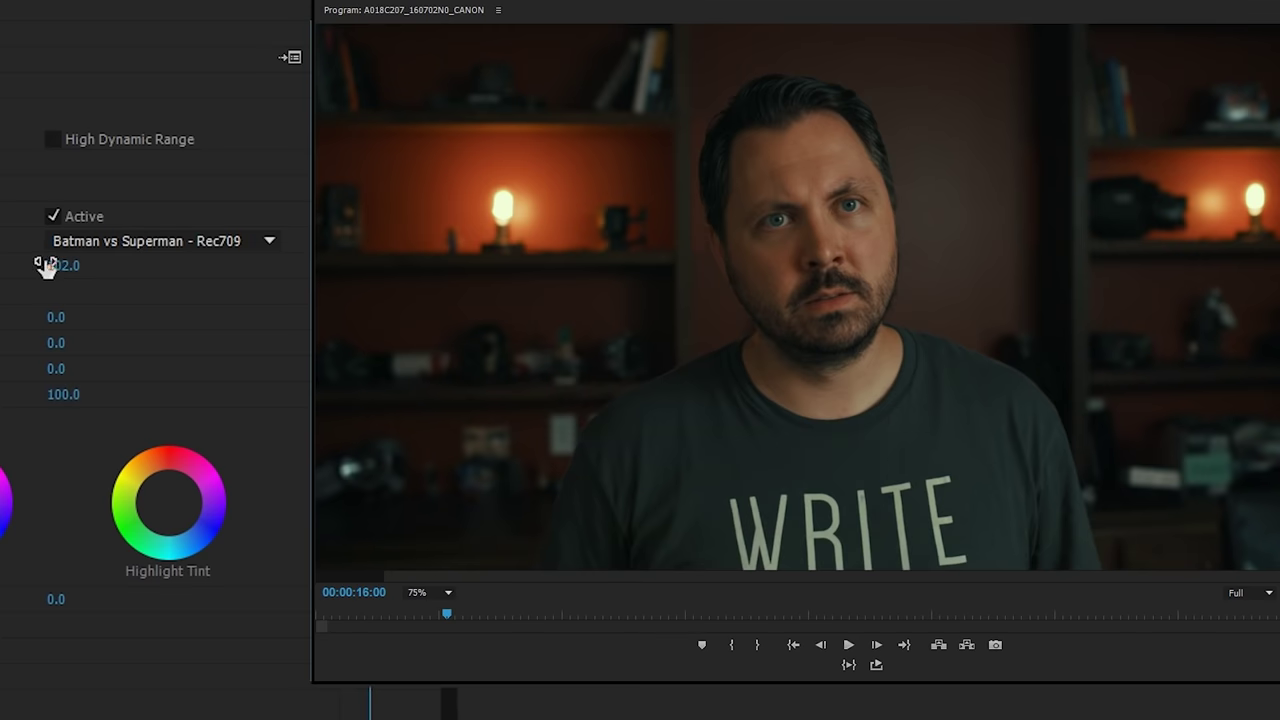
drag(43, 263, 13, 265)
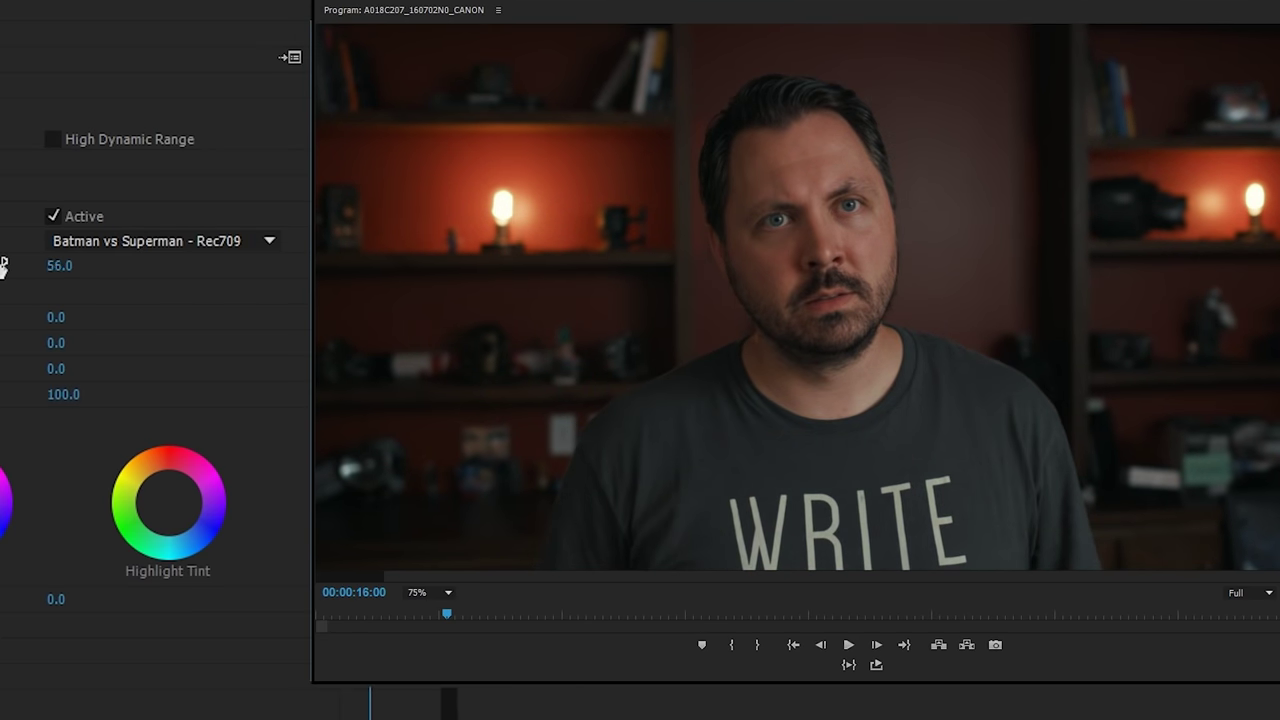
Step: Scroll through the Looks and toggle the creative look off and on to compare
scroll(243, 243, down, 2)
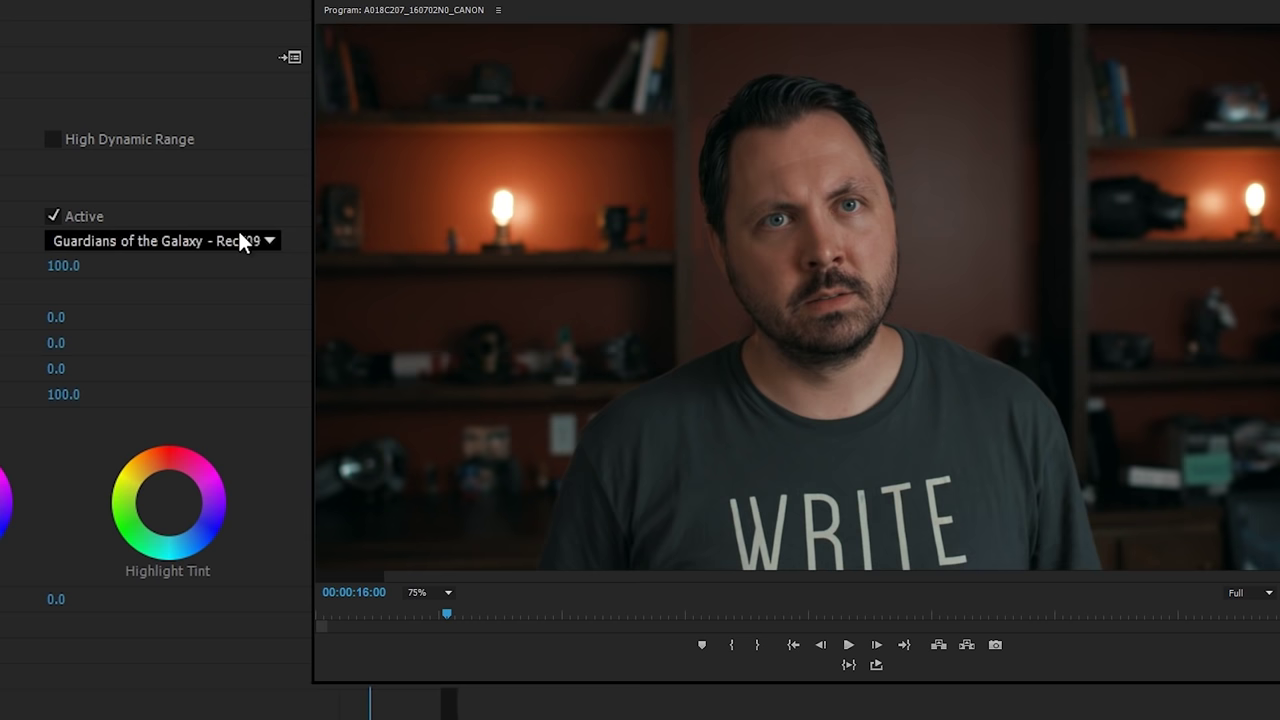
scroll(243, 243, up, 1)
scroll(238, 231, down, 1)
scroll(238, 229, down, 1)
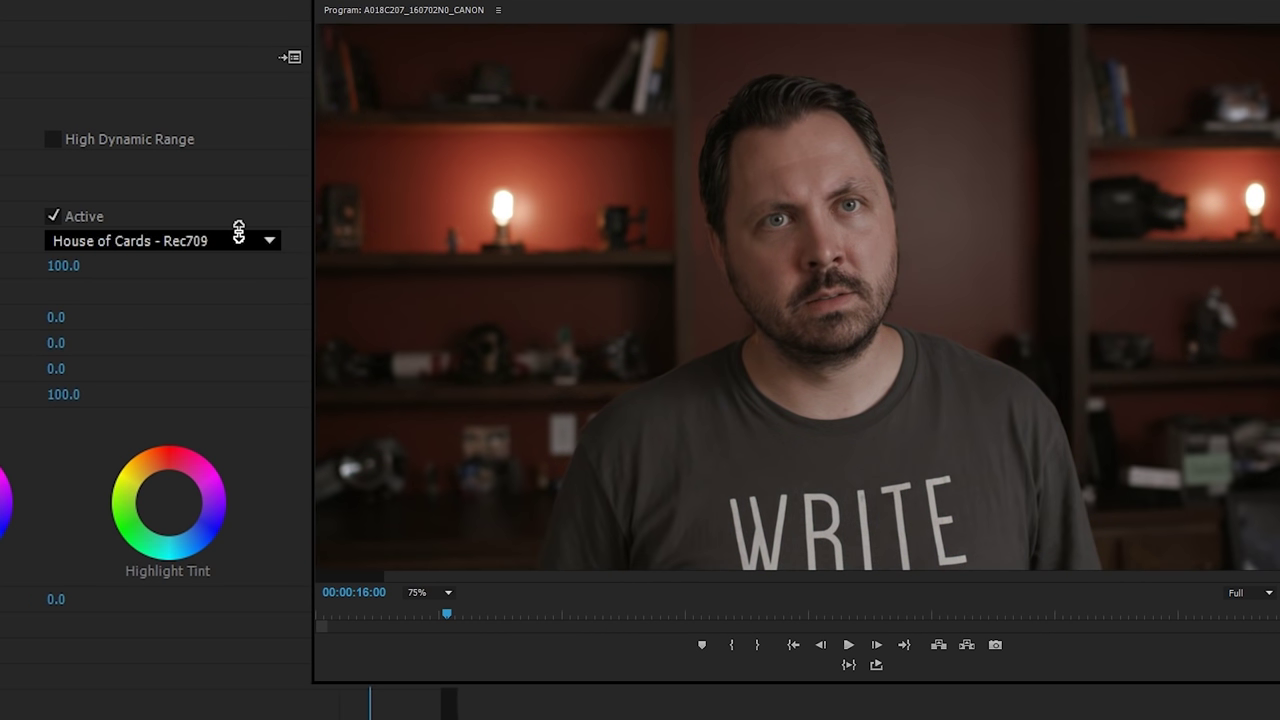
scroll(238, 229, down, 4)
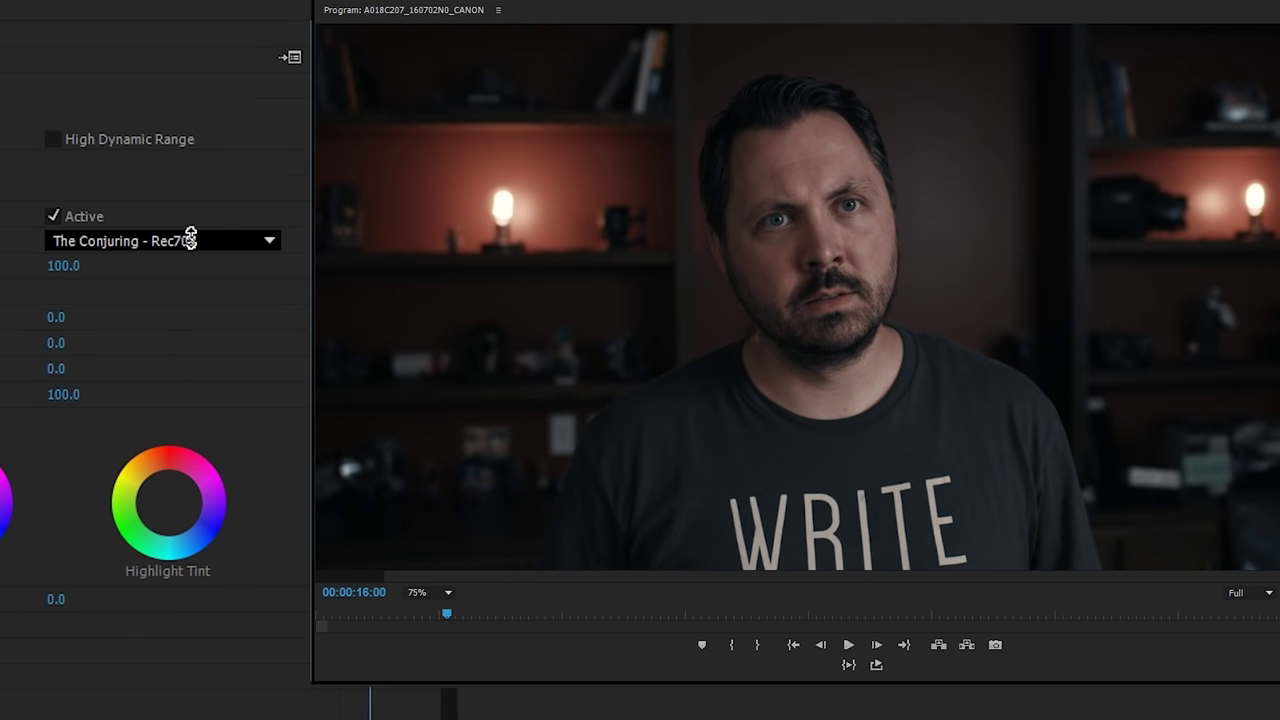
click(53, 216)
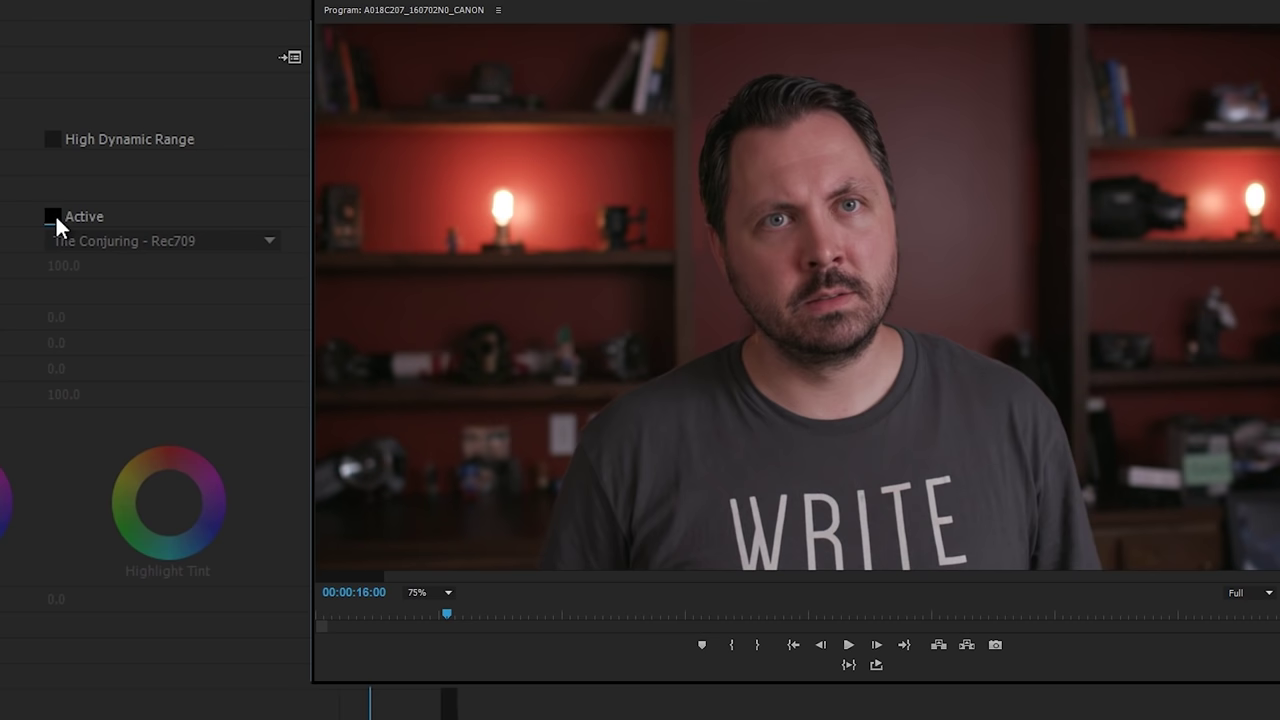
click(53, 216)
Step: Apply Harry Potter - Rec709 at 65 intensity and slightly reduce vibrance
click(90, 243)
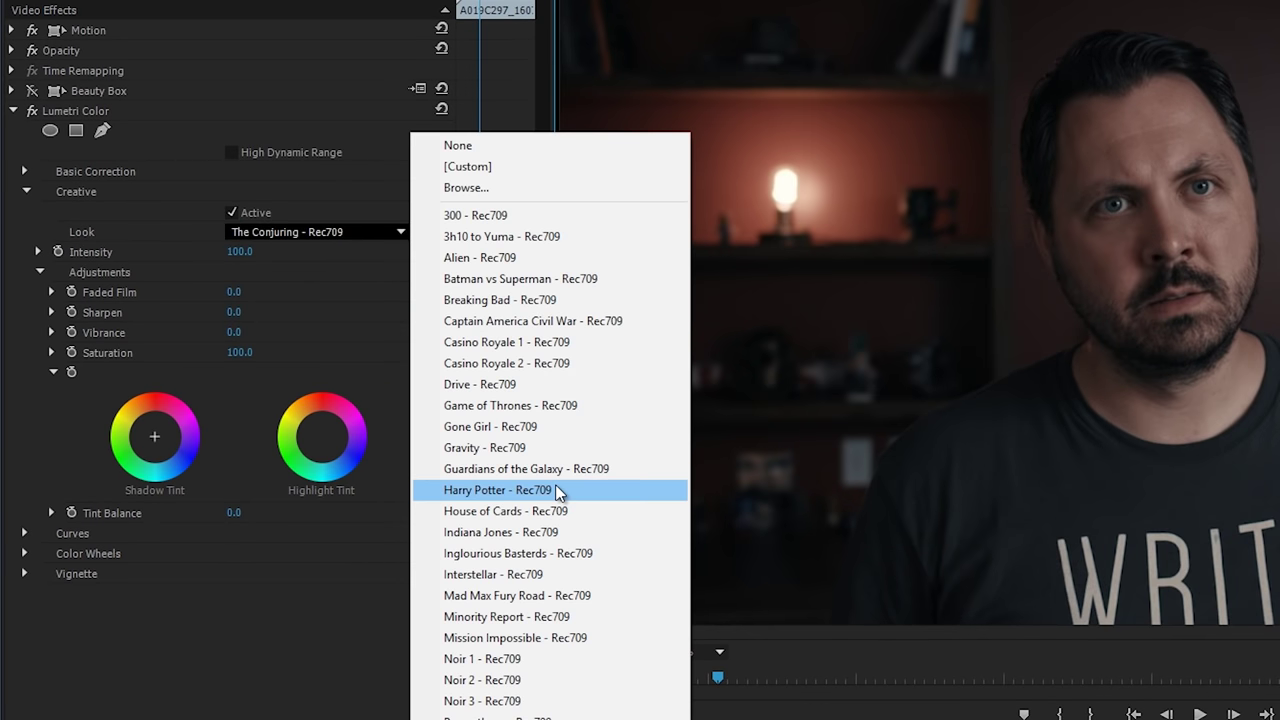
click(477, 574)
click(248, 252)
text(65)
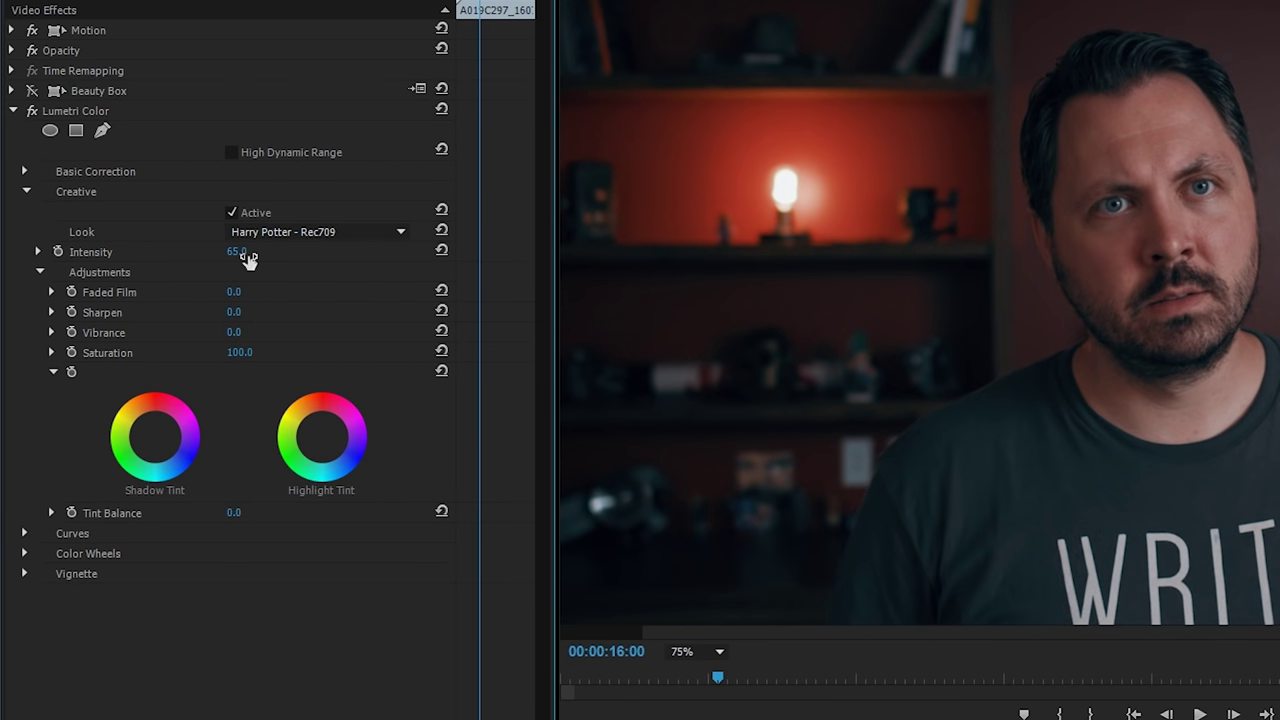
key(Return)
click(242, 332)
text(-1)
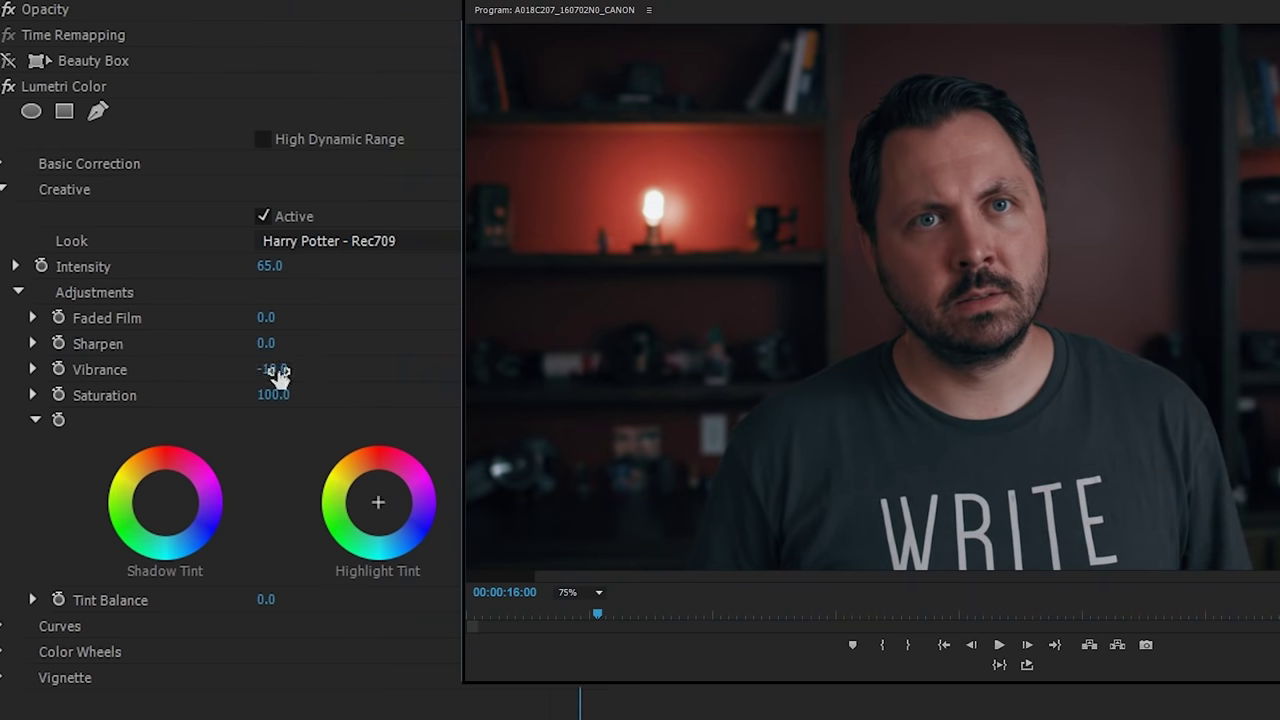
click(2, 164)
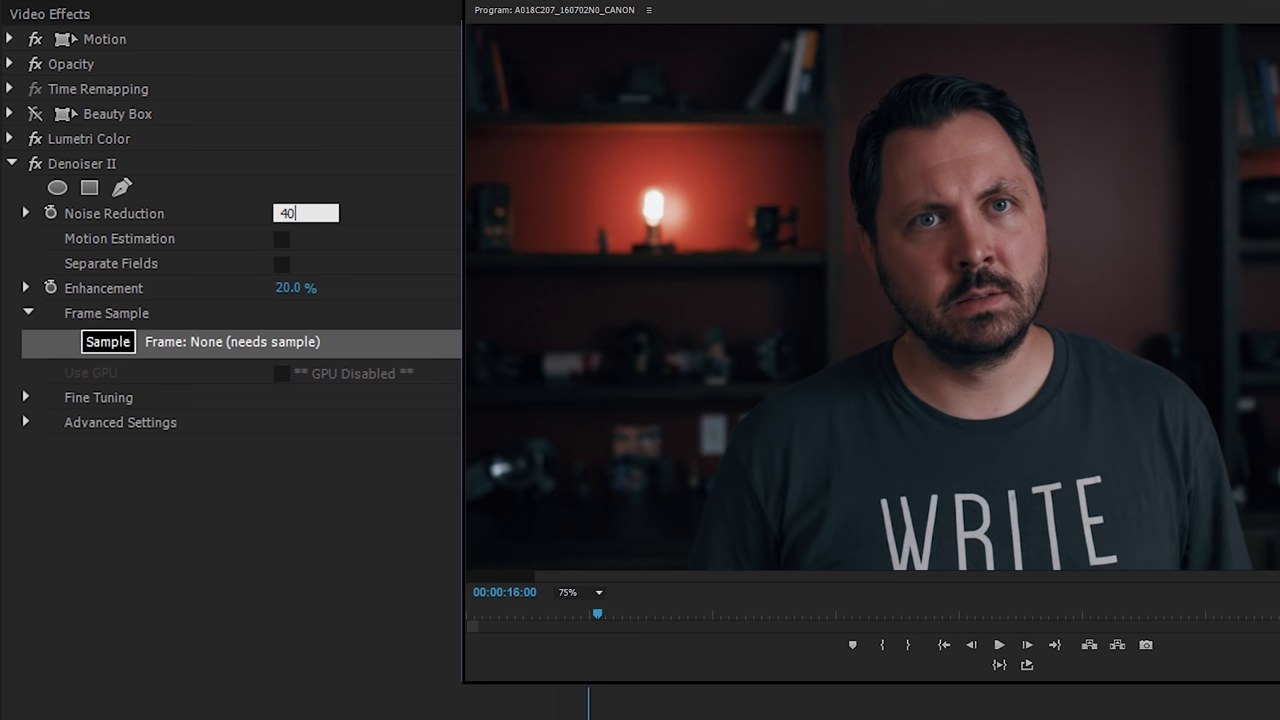
Step: Confirm Denoiser II noise reduction at 40% and collapse its settings
key(Return)
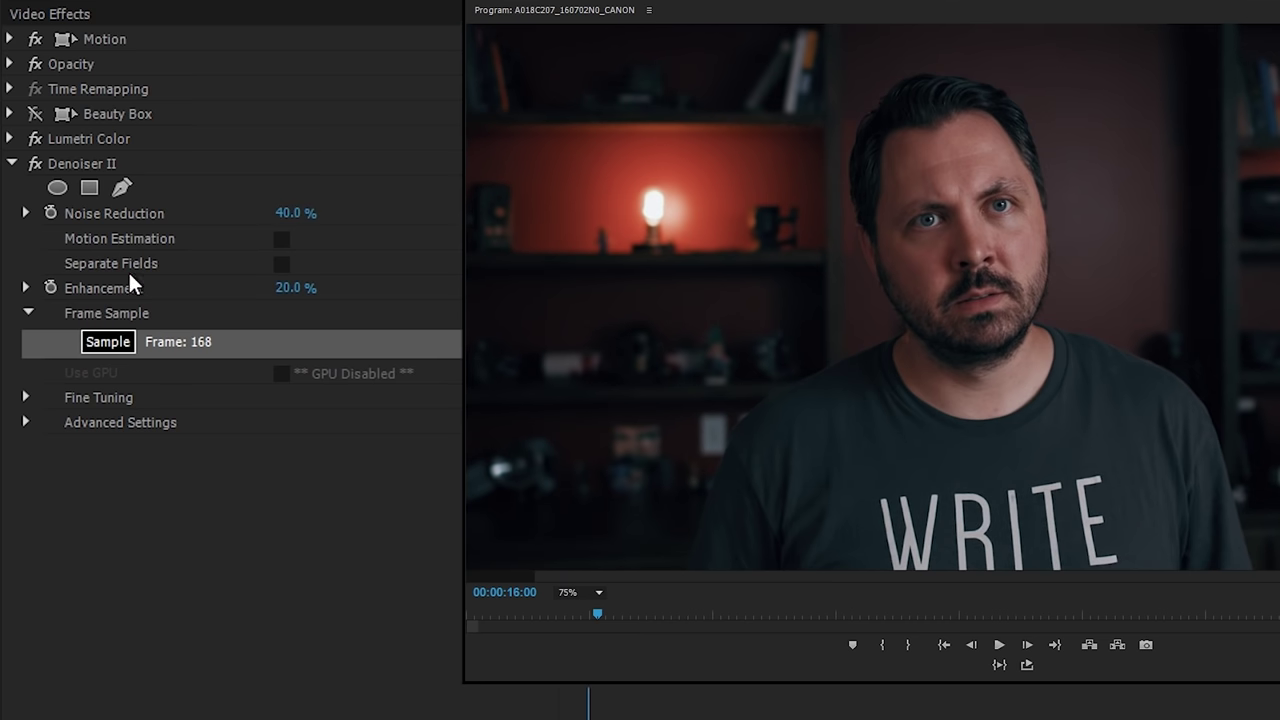
click(10, 164)
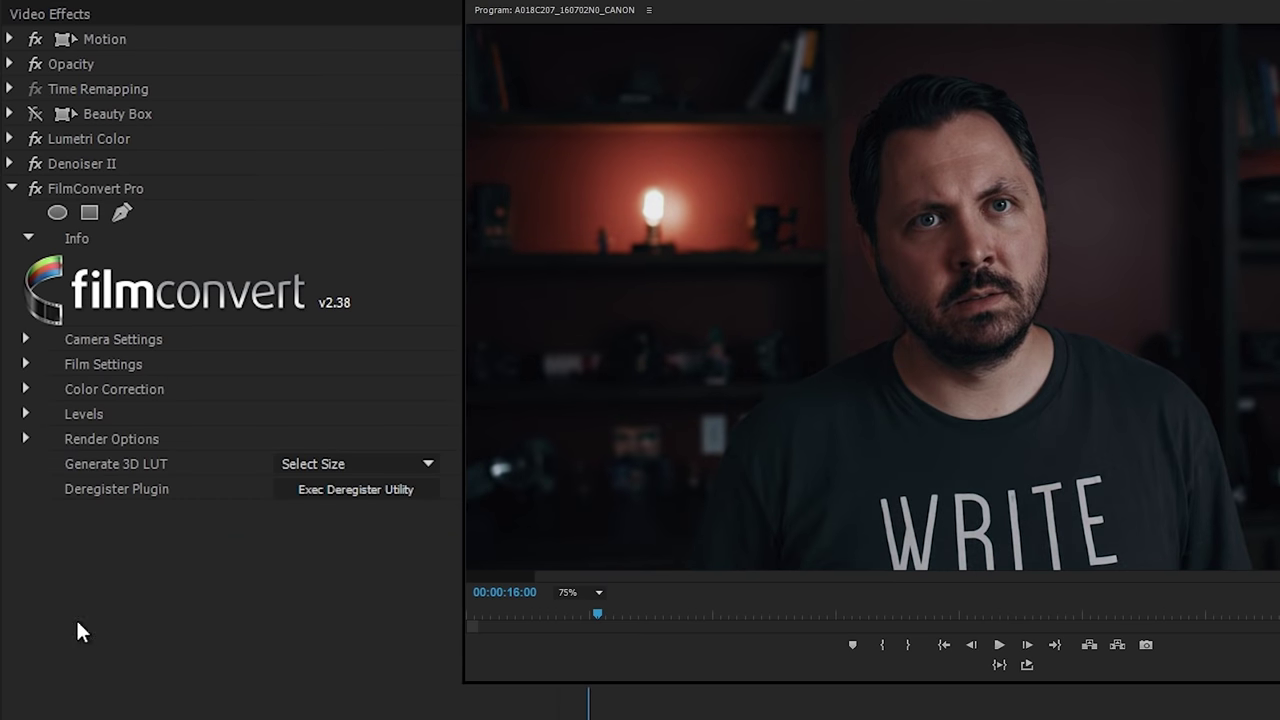
Step: In FilmConvert film settings, set Film Color and Curve to 0%
click(25, 364)
click(305, 487)
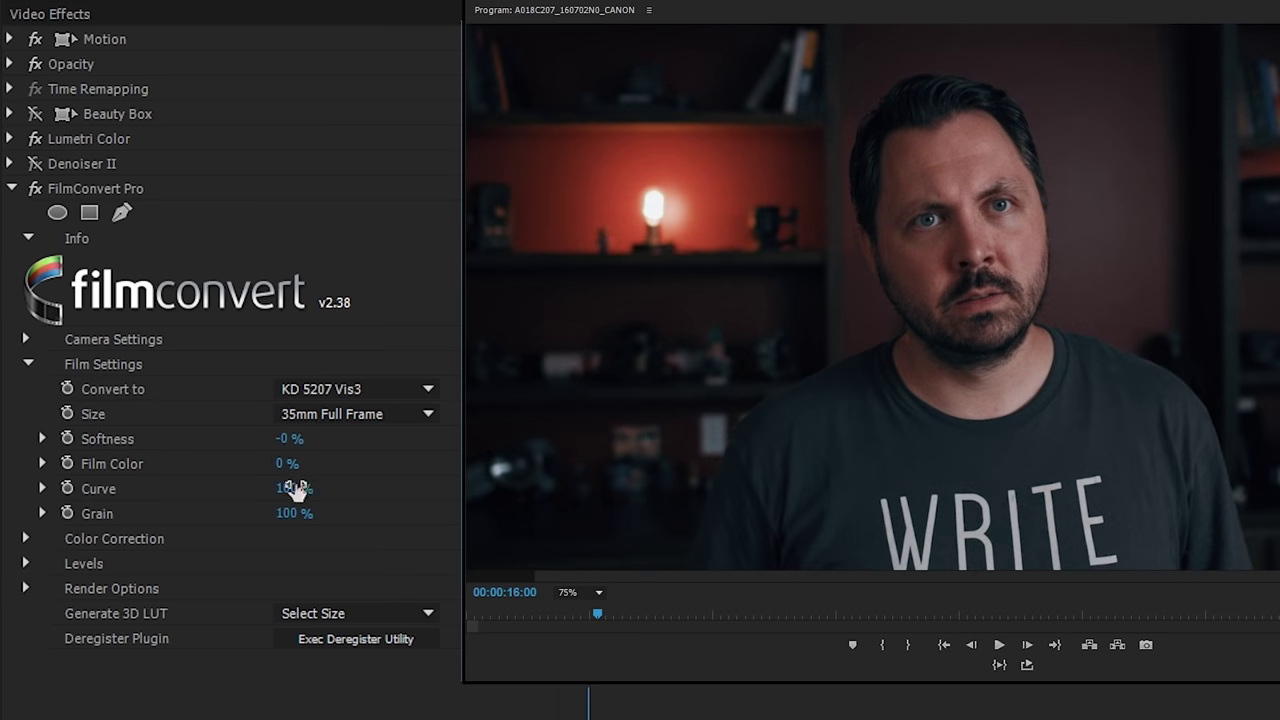
text(0)
click(305, 511)
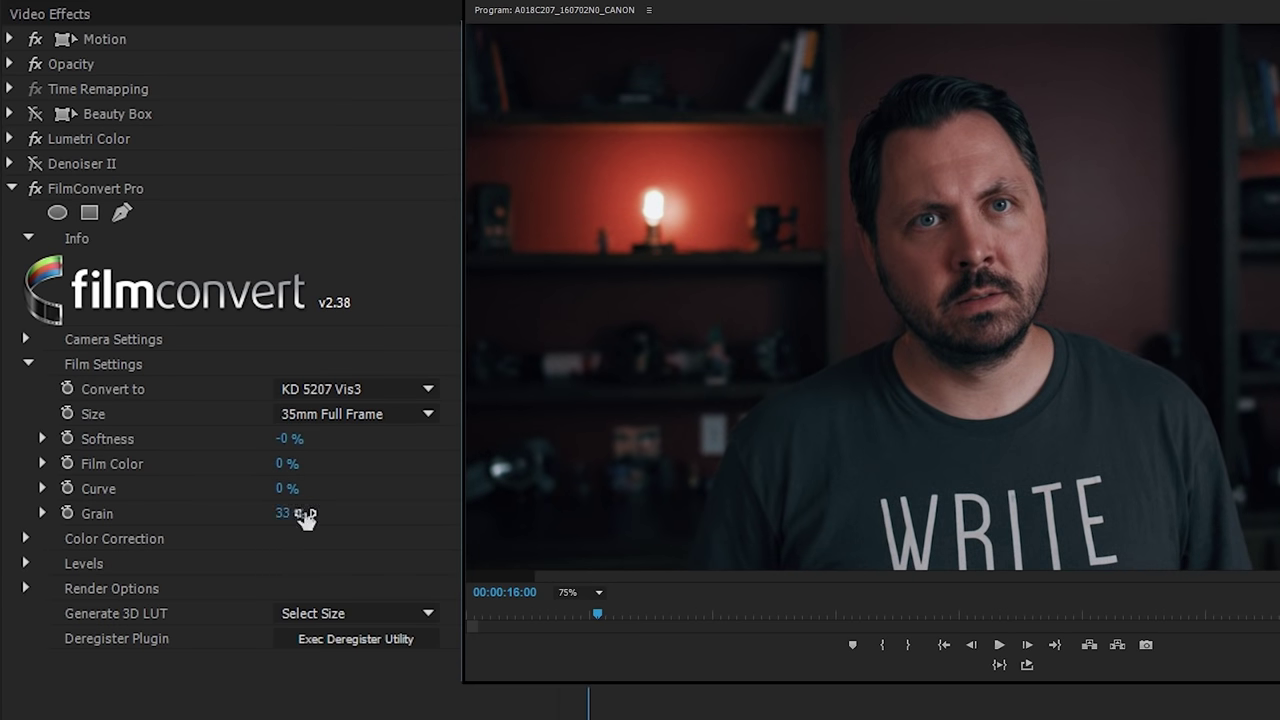
Step: Choose 35mm 3 Perf film size and keep the KD 5207 Vis3 stock
click(335, 418)
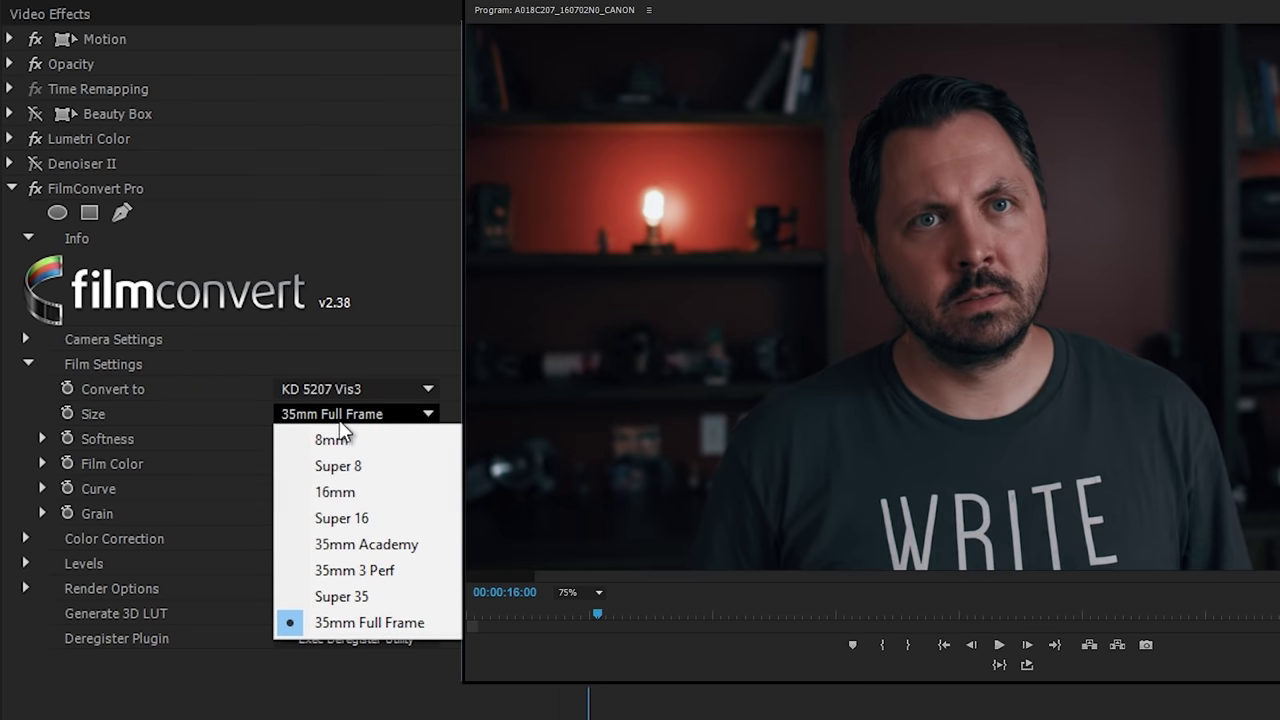
click(417, 568)
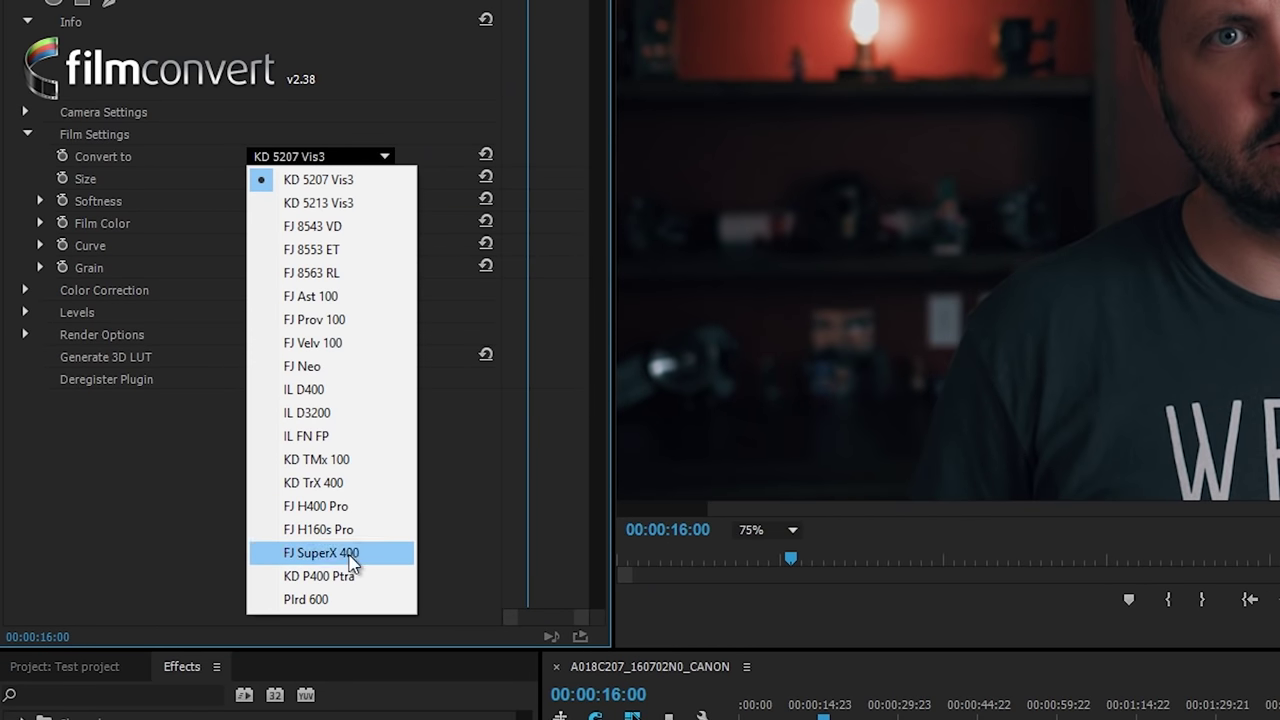
click(452, 331)
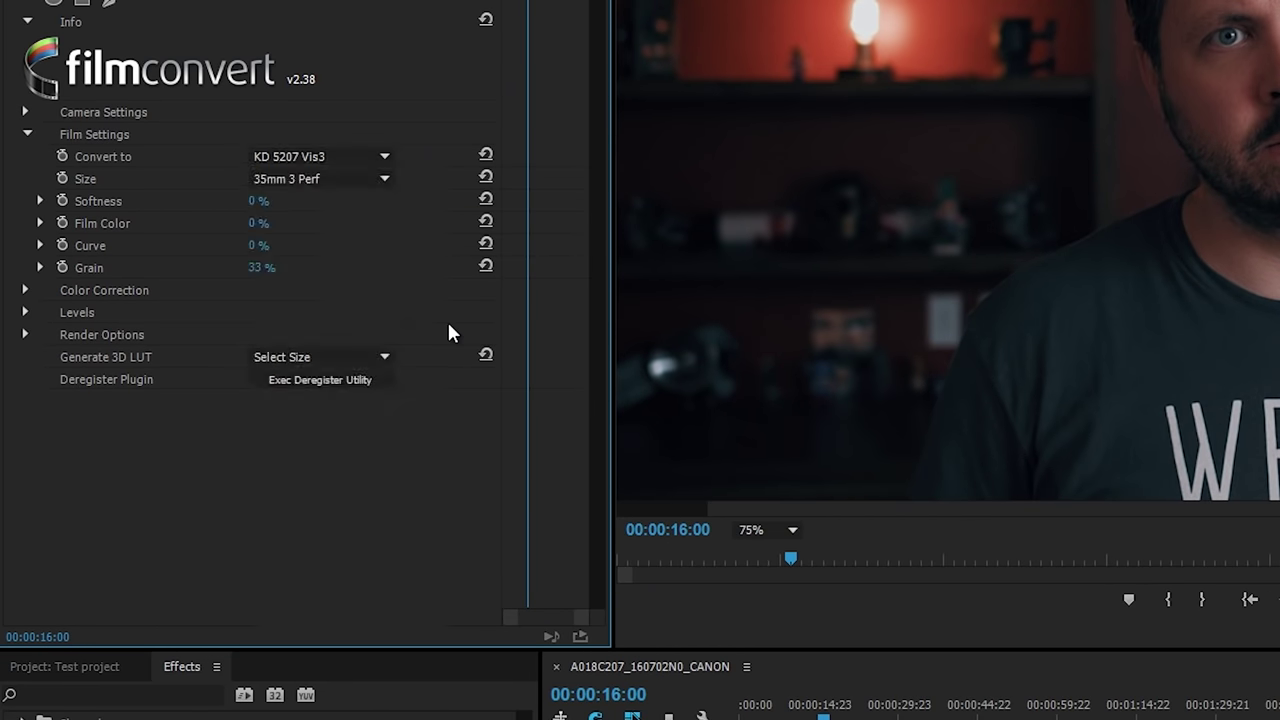
click(320, 178)
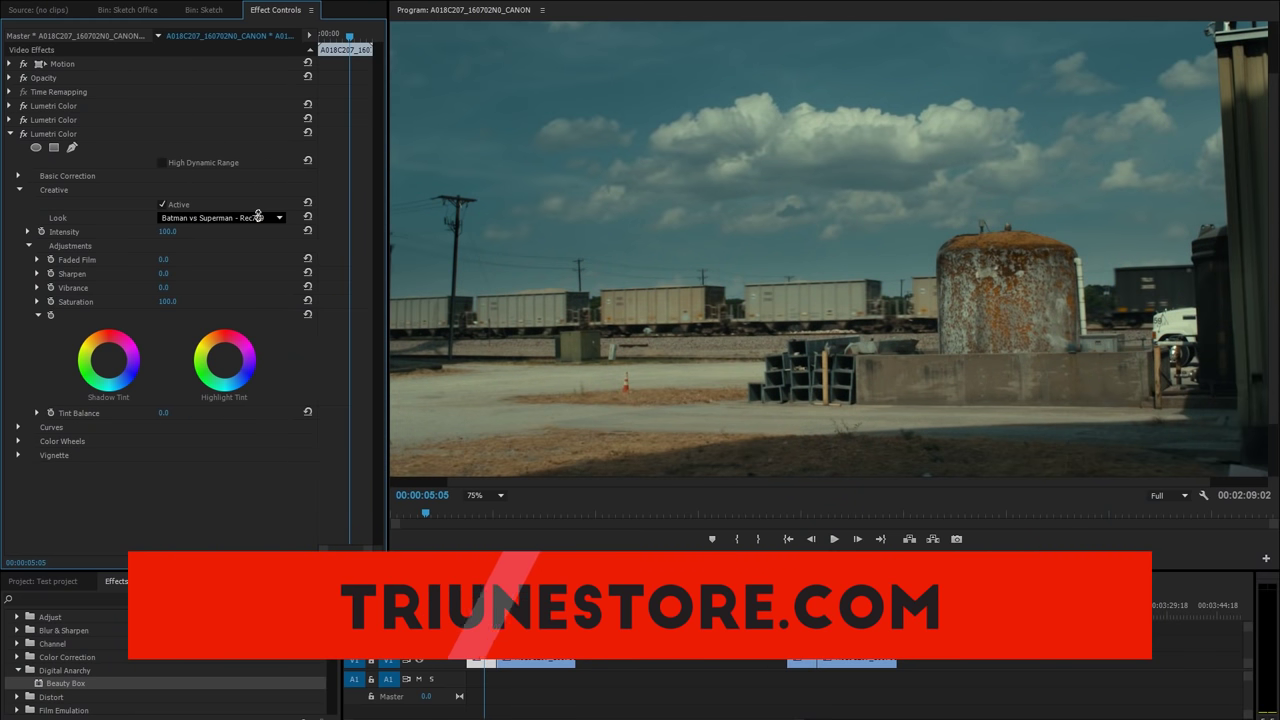
Step: Scroll the Creative Look list through Casino Royale, Drive, and Gone Girl - Rec709
scroll(258, 216, down, 2)
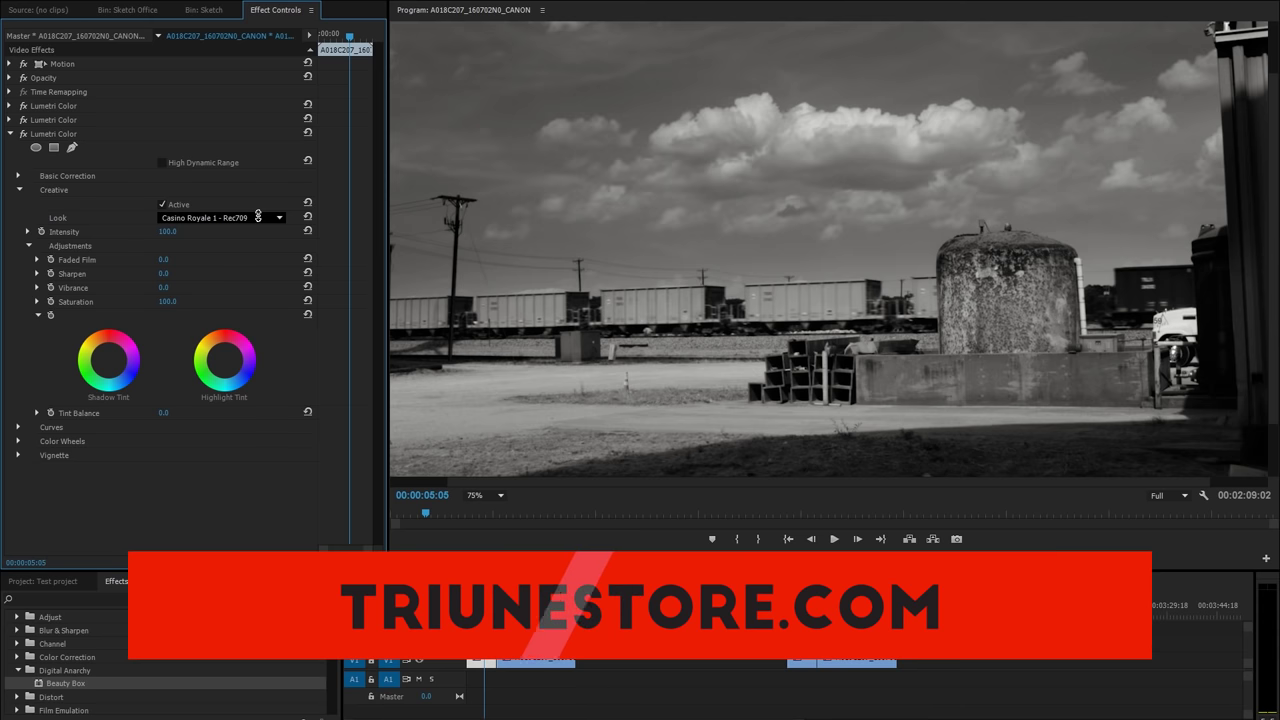
scroll(258, 216, down, 1)
scroll(258, 216, down, 1)
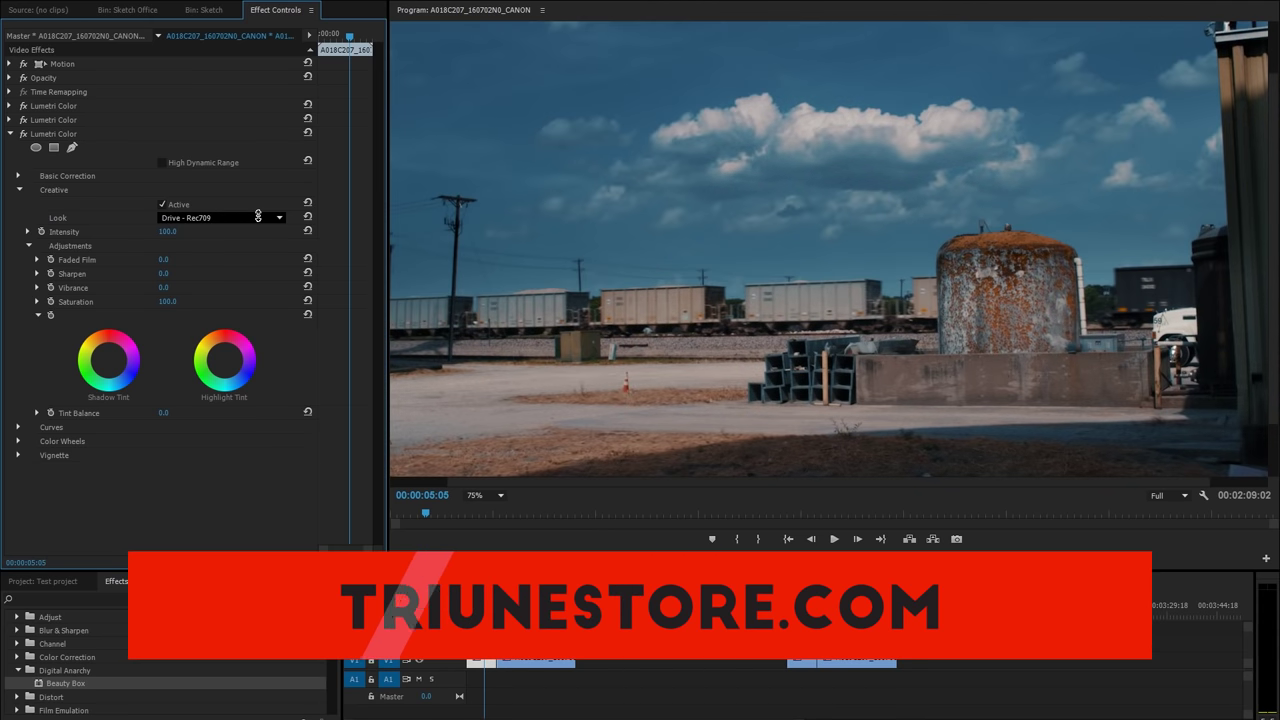
scroll(258, 216, down, 1)
scroll(258, 216, down, 1)
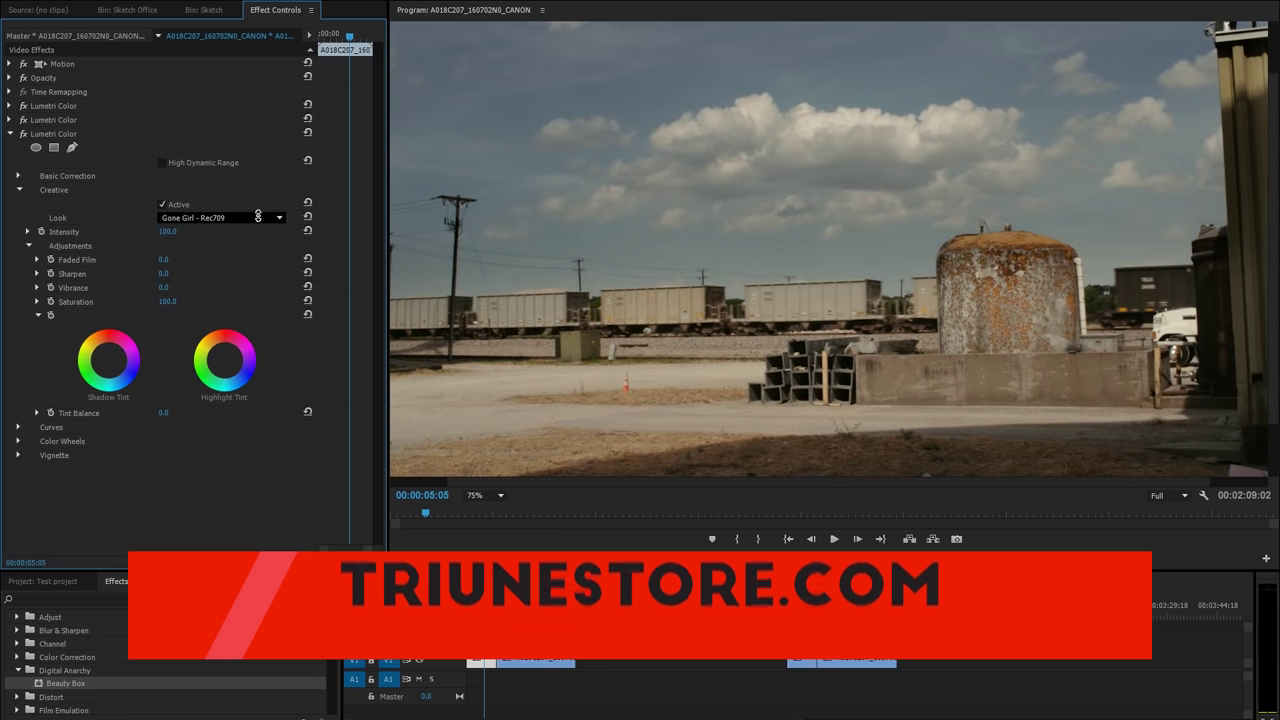